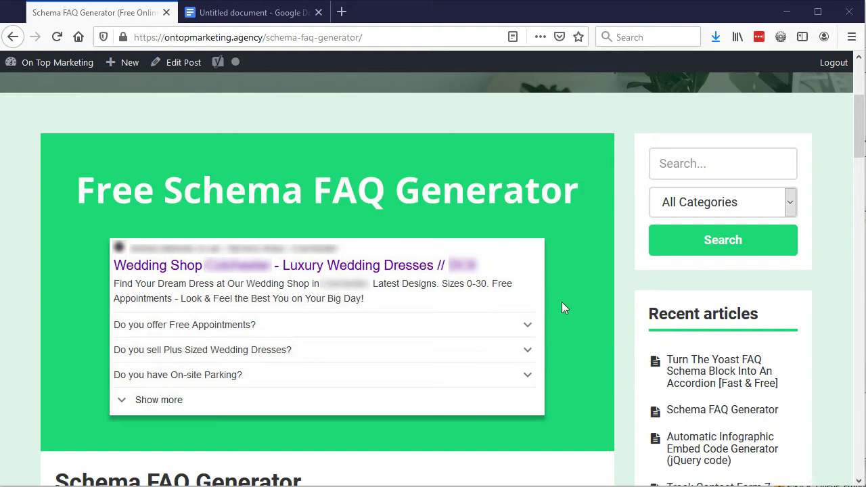
# Step: Copy the first Google Docs heading into Question one as 'How do I get my FAQs in Google?'
pyautogui.scroll(-5, 528, 301)
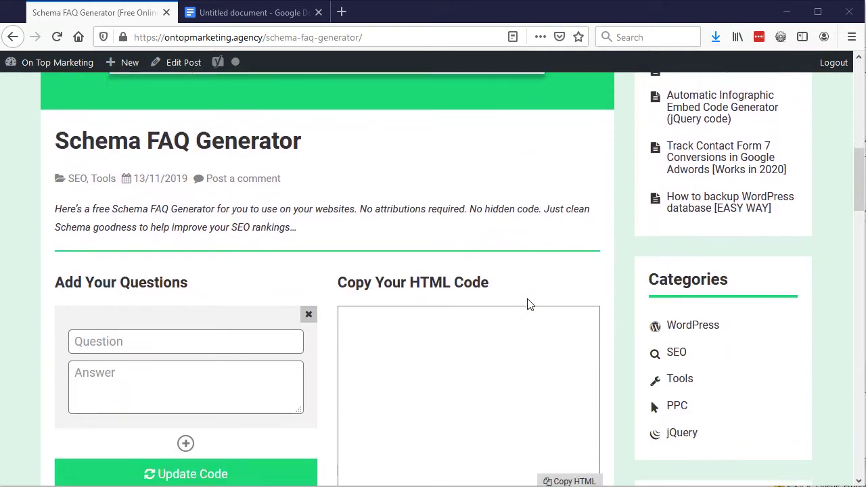
pyautogui.scroll(-2, 527, 301)
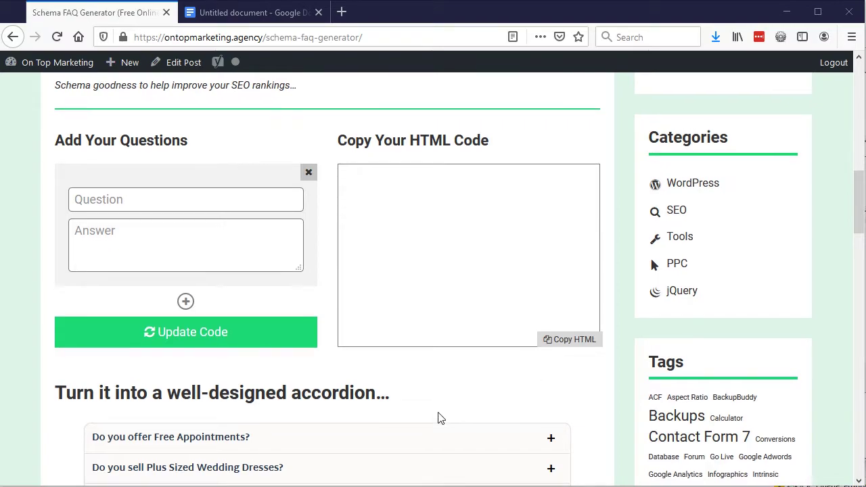
pyautogui.scroll(-3, 440, 415)
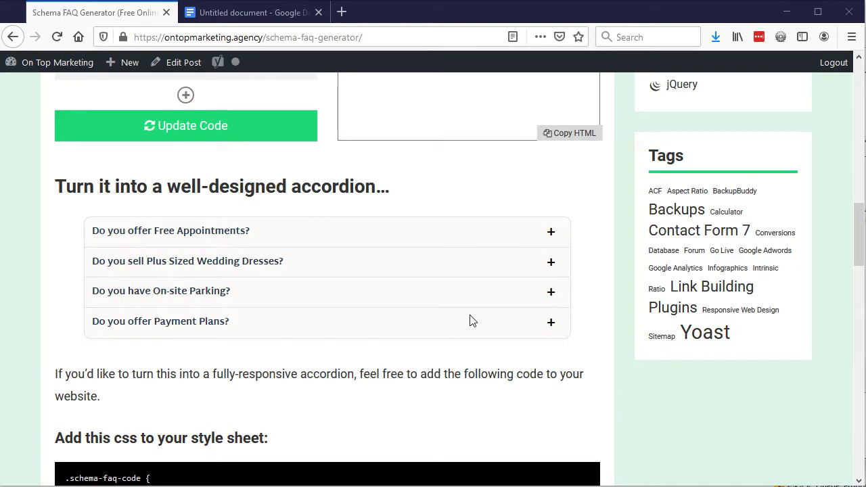
pyautogui.scroll(3, 471, 325)
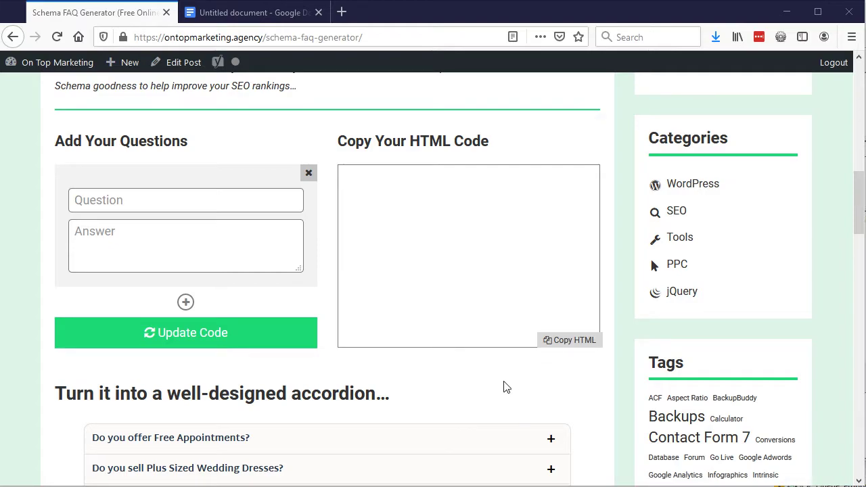
pyautogui.scroll(-2, 485, 383)
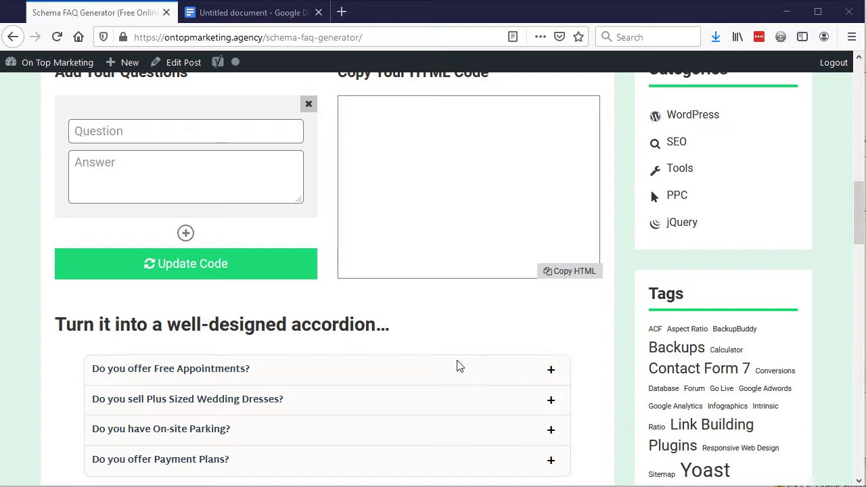
pyautogui.scroll(2, 421, 372)
pyautogui.scroll(2, 422, 368)
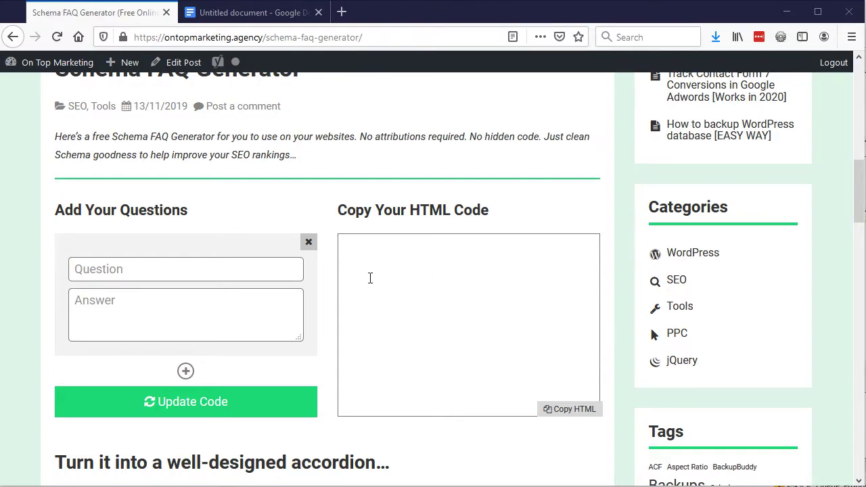
pyautogui.click(257, 21)
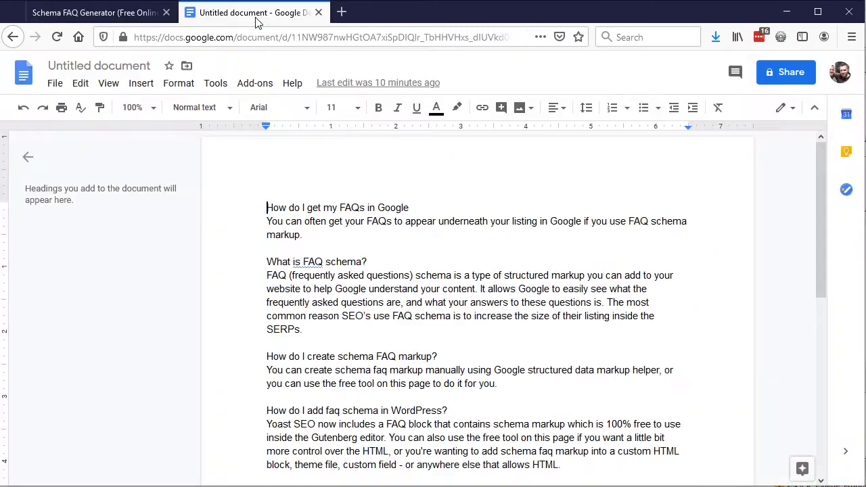
pyautogui.click(381, 200)
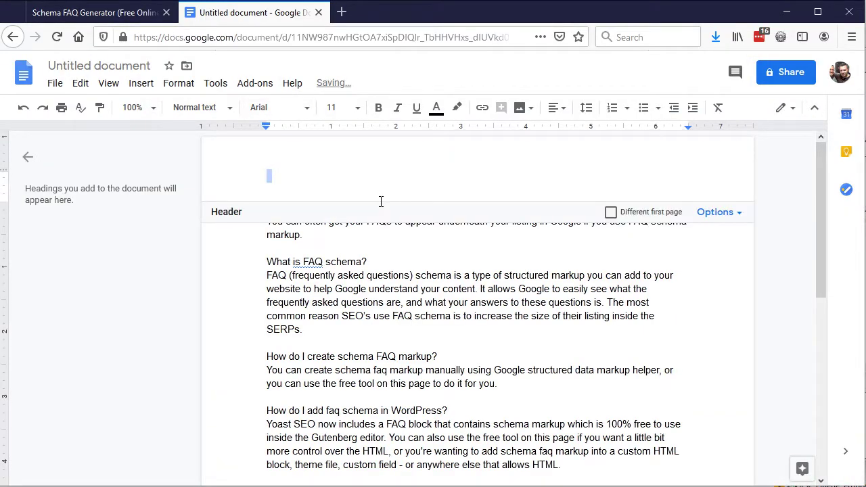
pyautogui.click(398, 233)
pyautogui.tripleClick(398, 210)
pyautogui.hotkey('ctrl', 'c')
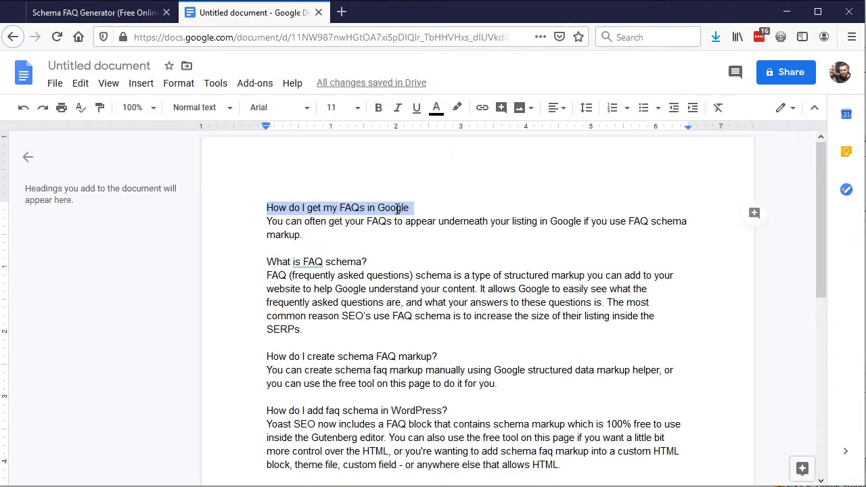
pyautogui.click(135, 12)
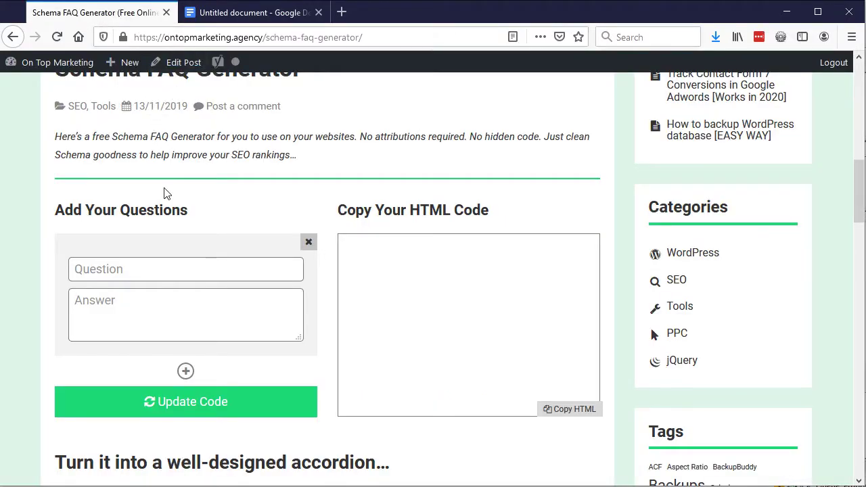
pyautogui.click(143, 270)
pyautogui.hotkey('ctrl', 'v')
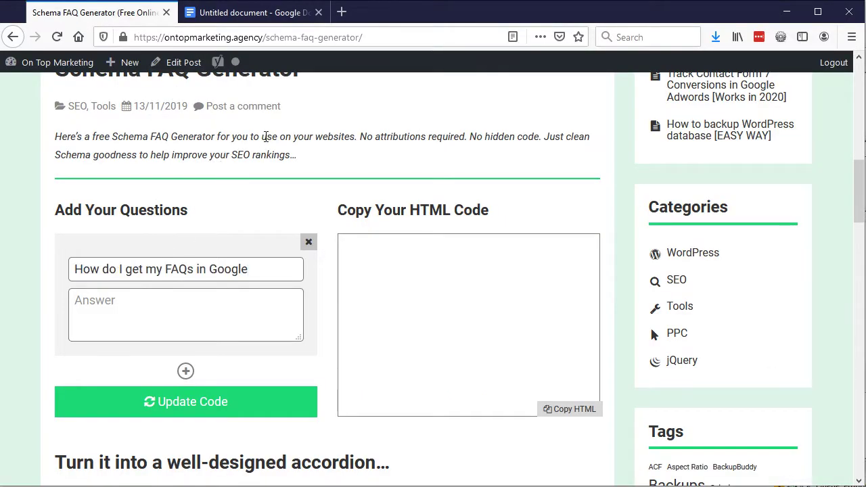
pyautogui.write('?')
# Step: Paste the first answer paragraph into Answer one, trim the extra line, and add a second entry
pyautogui.click(273, 20)
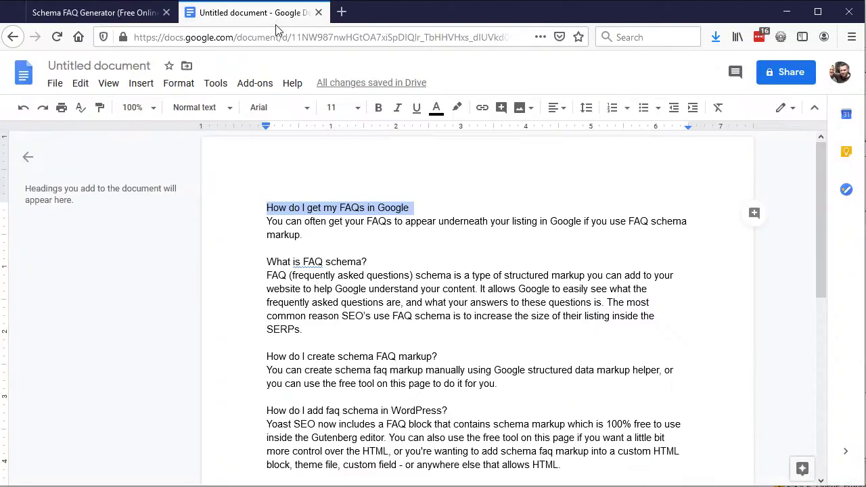
pyautogui.click(340, 222)
pyautogui.tripleClick(340, 222)
pyautogui.hotkey('ctrl', 'c')
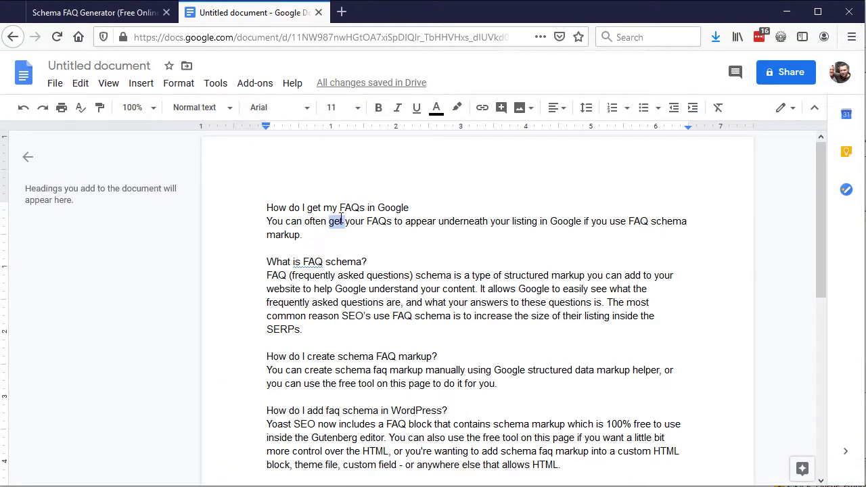
pyautogui.click(154, 19)
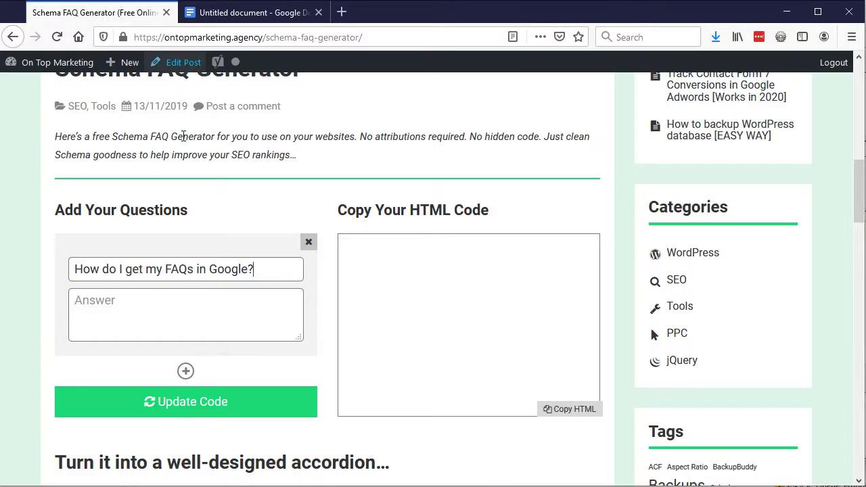
pyautogui.click(164, 298)
pyautogui.hotkey('ctrl', 'v')
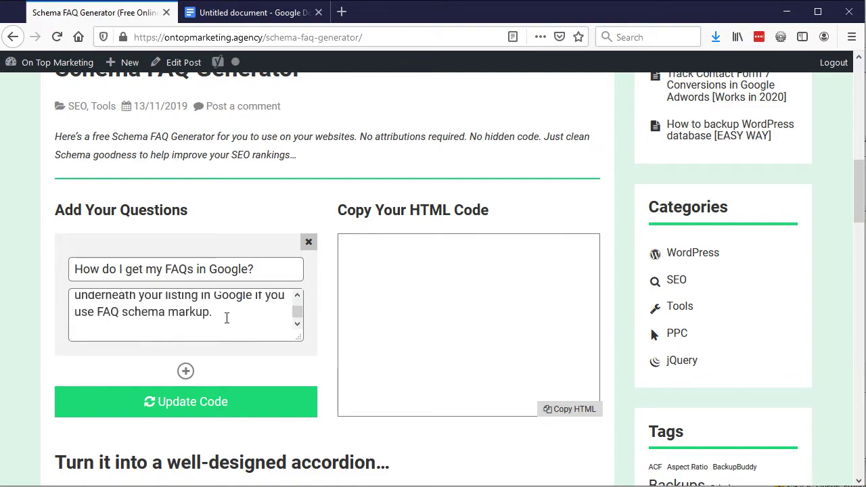
pyautogui.press('BackSpace')
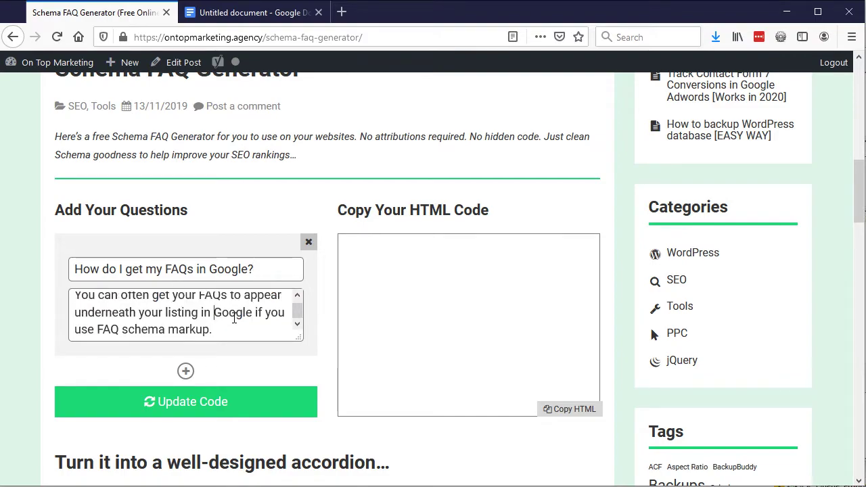
pyautogui.hotkey('ctrl', 'Home')
pyautogui.hotkey('ctrl', 'End')
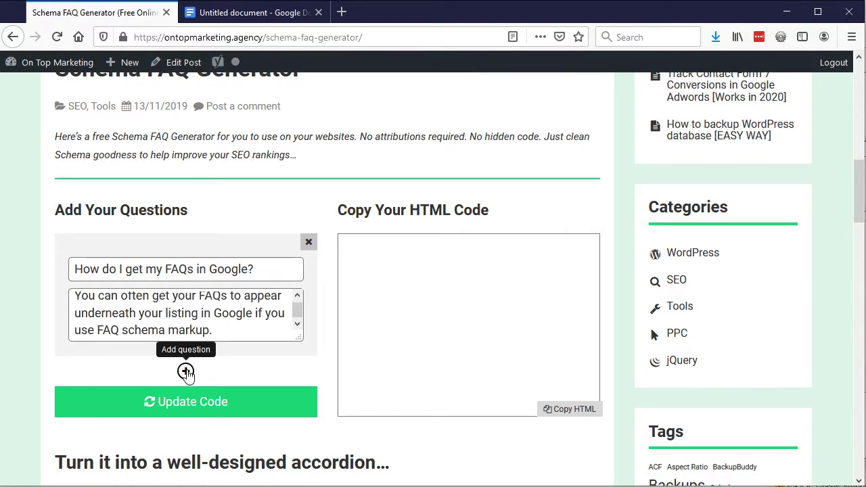
pyautogui.click(186, 372)
# Step: Paste 'What is FAQ schema?' from the document into the second Question field
pyautogui.scroll(-2, 188, 372)
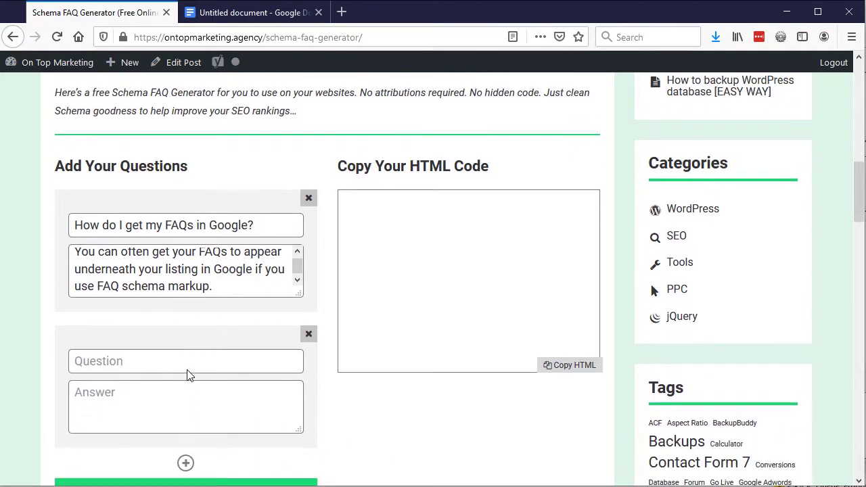
pyautogui.click(246, 18)
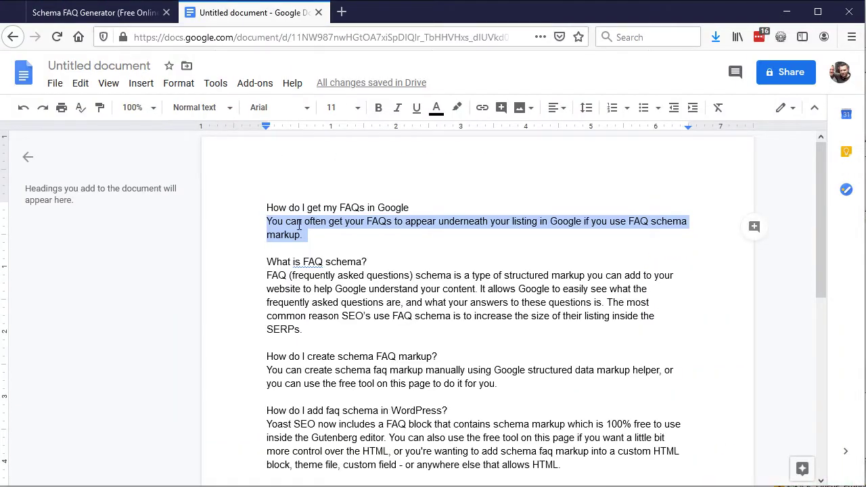
pyautogui.click(297, 260)
pyautogui.tripleClick(298, 261)
pyautogui.hotkey('ctrl', 'c')
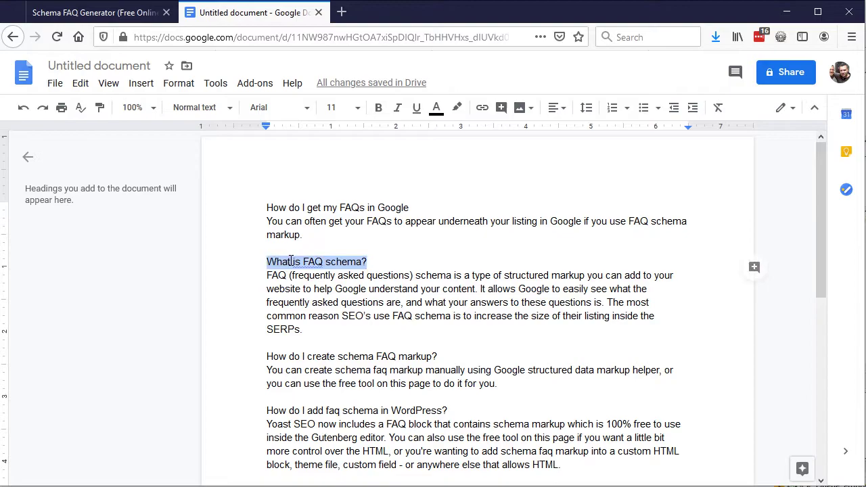
pyautogui.click(152, 16)
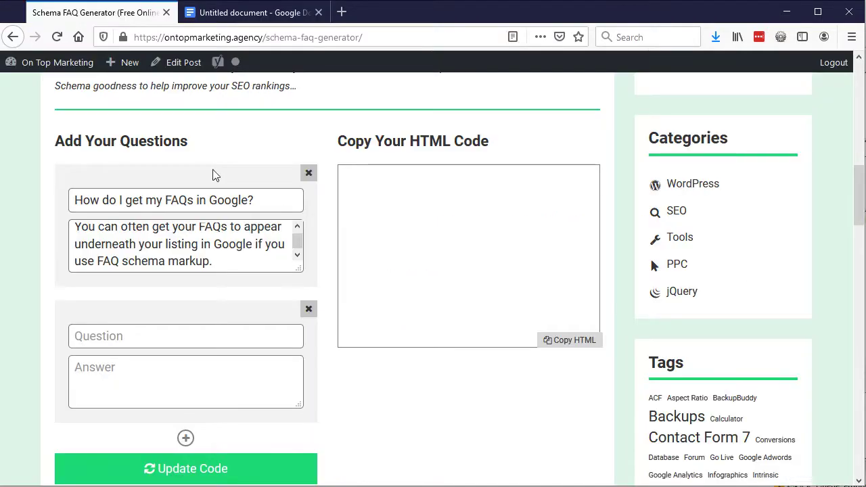
pyautogui.click(221, 338)
pyautogui.hotkey('ctrl', 'v')
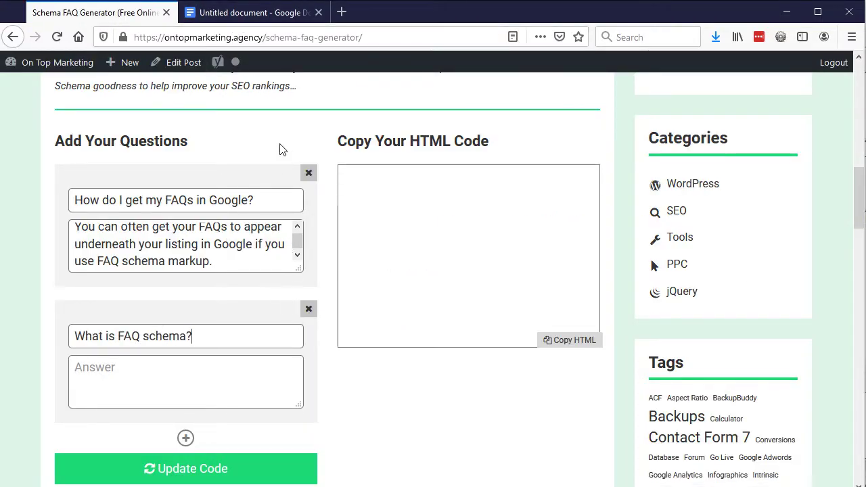
# Step: Copy the FAQ schema answer paragraph from the document into the second Answer field
pyautogui.click(254, 13)
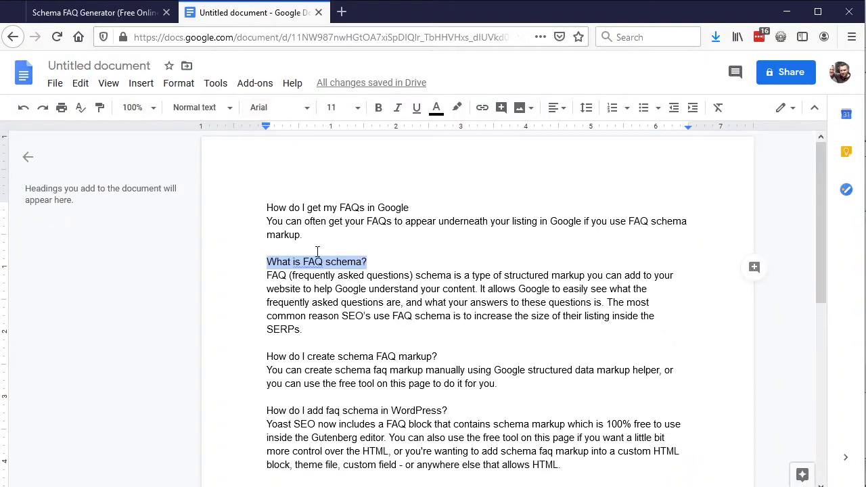
pyautogui.click(312, 292)
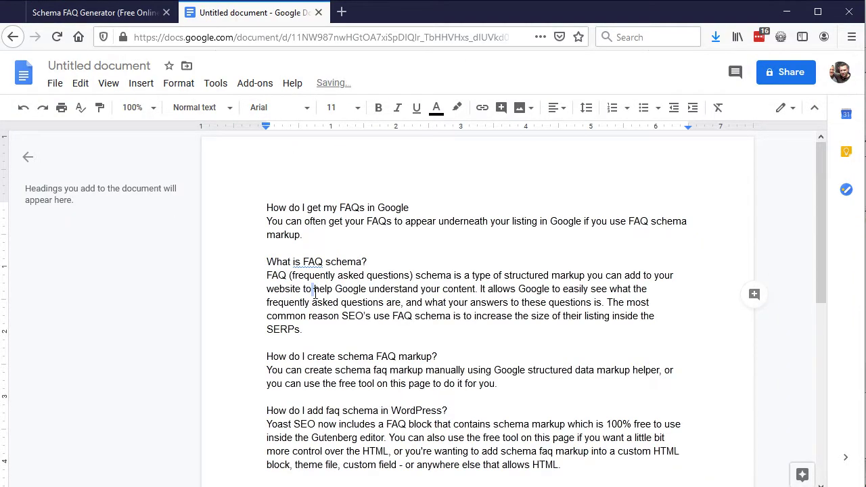
pyautogui.doubleClick(315, 292)
pyautogui.tripleClick(315, 293)
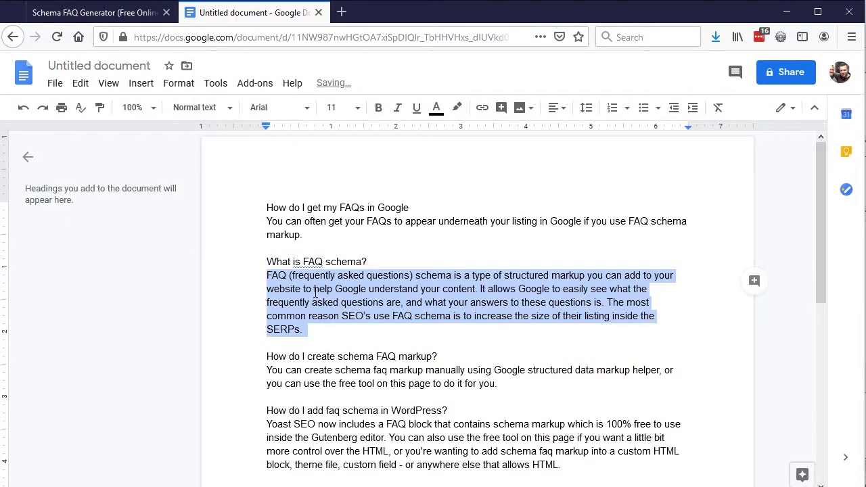
pyautogui.click(123, 15)
pyautogui.click(140, 370)
pyautogui.hotkey('ctrl', 'v')
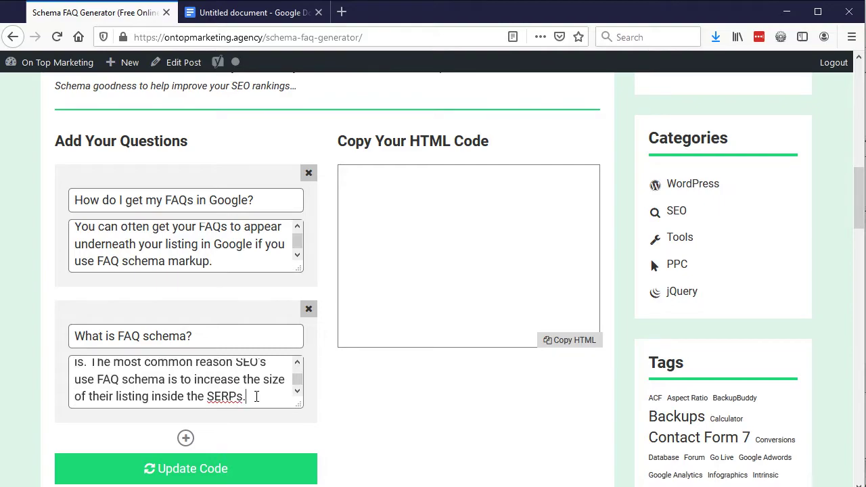
pyautogui.scroll(-2, 257, 396)
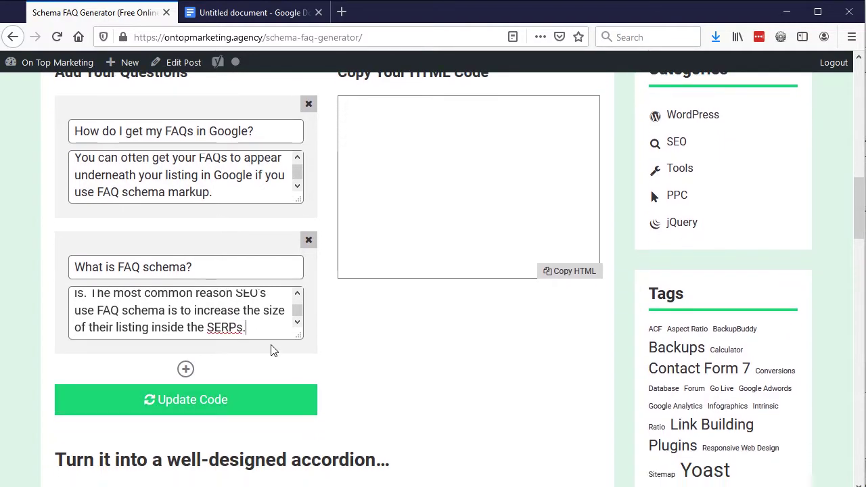
# Step: Generate the schema HTML and scroll through the code box to review it
pyautogui.click(227, 406)
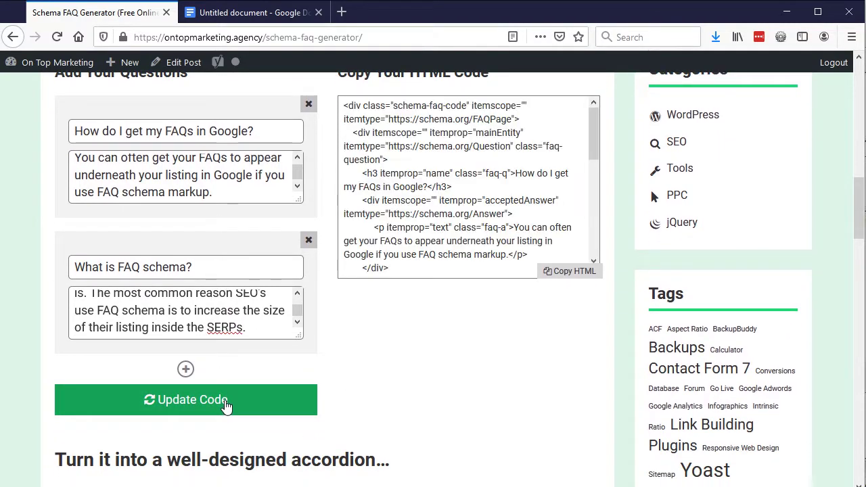
pyautogui.scroll(5, 433, 226)
pyautogui.scroll(-3, 467, 304)
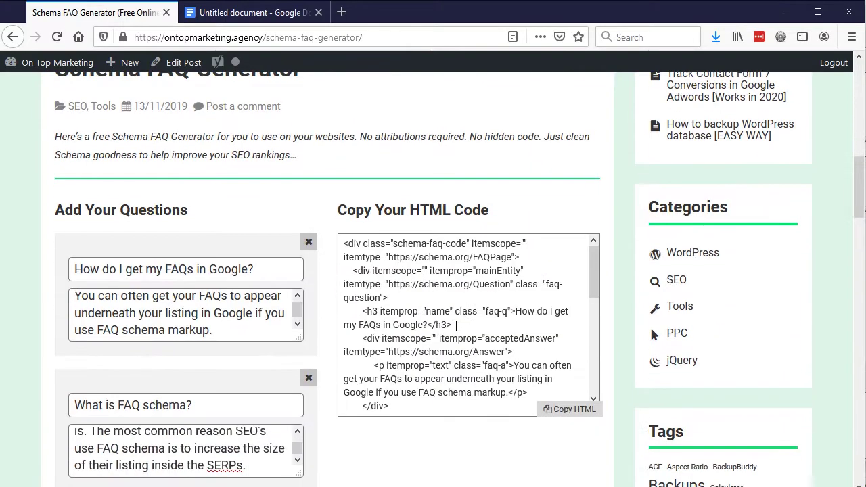
pyautogui.scroll(-6, 456, 326)
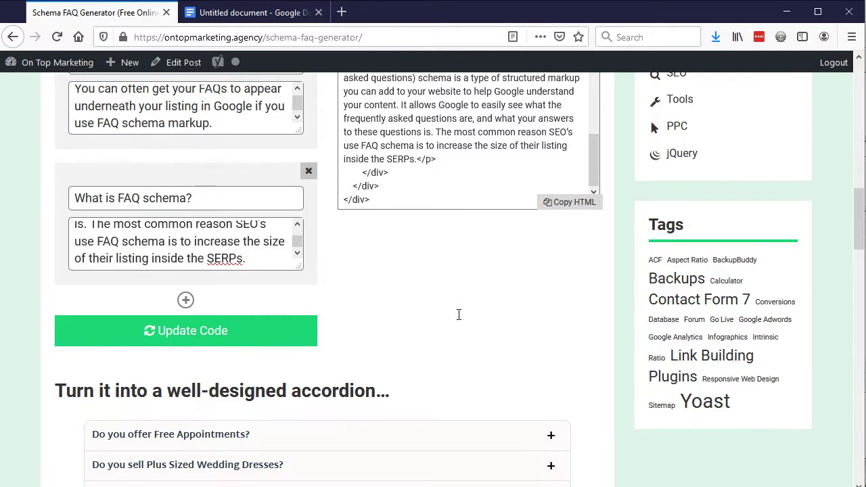
pyautogui.scroll(-2, 459, 313)
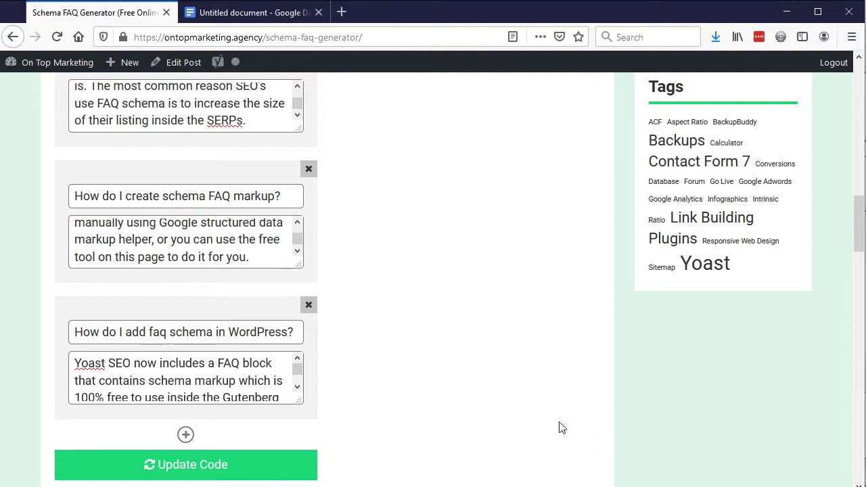
pyautogui.scroll(6, 406, 403)
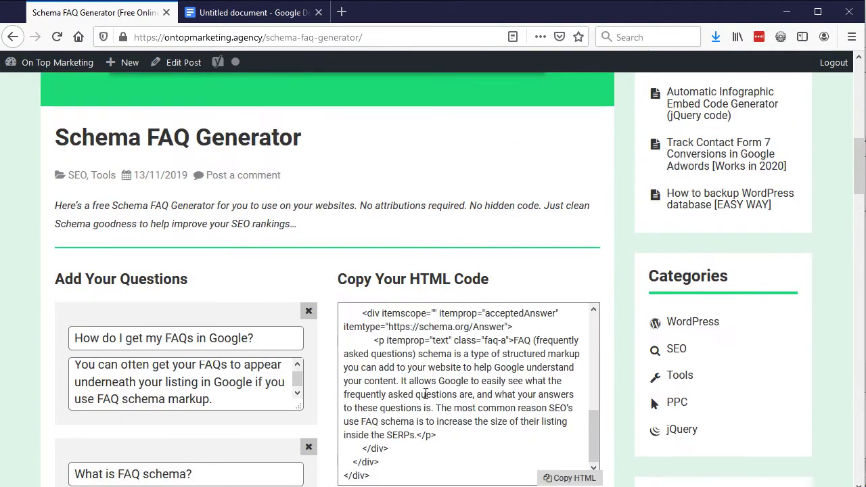
pyautogui.scroll(-3, 433, 379)
pyautogui.scroll(2, 500, 218)
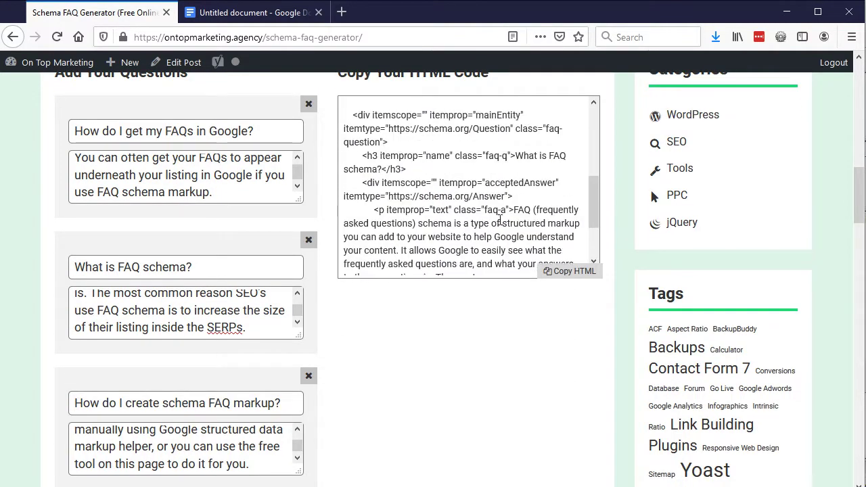
pyautogui.scroll(5, 500, 218)
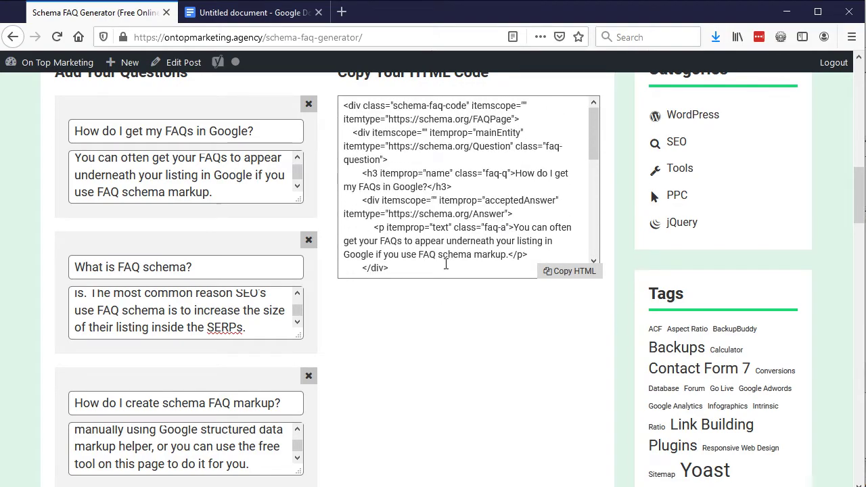
pyautogui.scroll(-3, 456, 231)
pyautogui.scroll(-5, 177, 233)
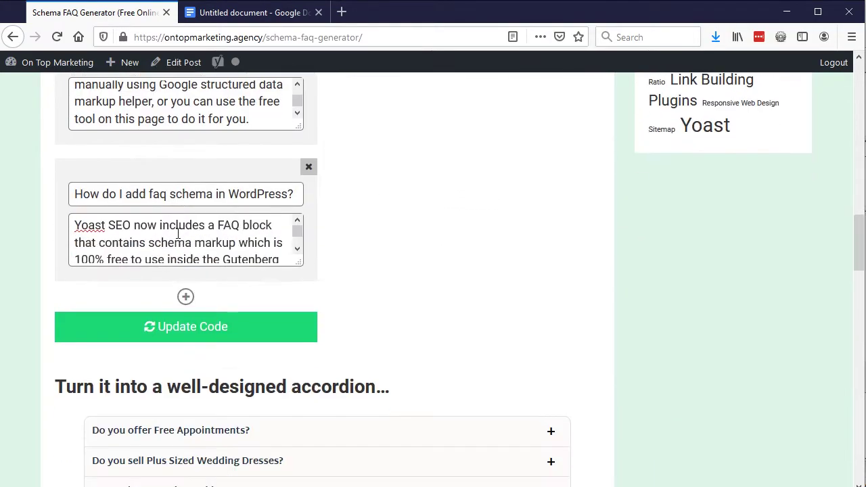
# Step: Regenerate the schema code so it includes all four questions
pyautogui.click(241, 334)
pyautogui.scroll(4, 278, 328)
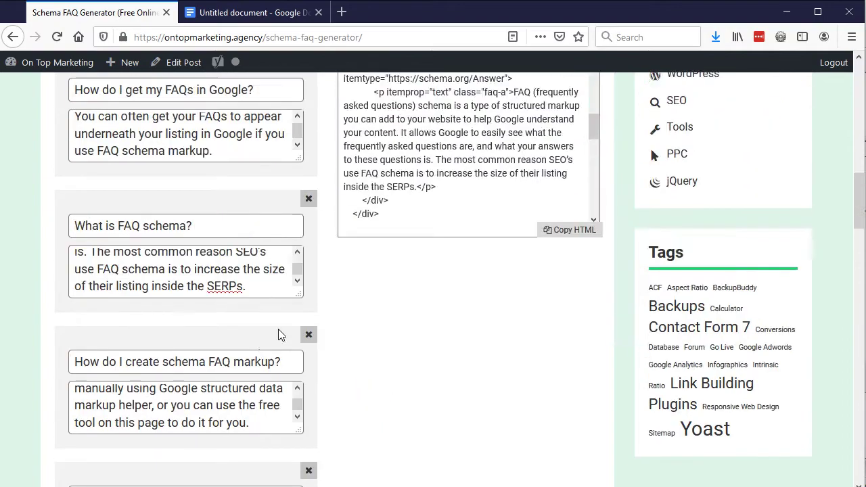
pyautogui.scroll(2, 278, 329)
pyautogui.scroll(5, 533, 286)
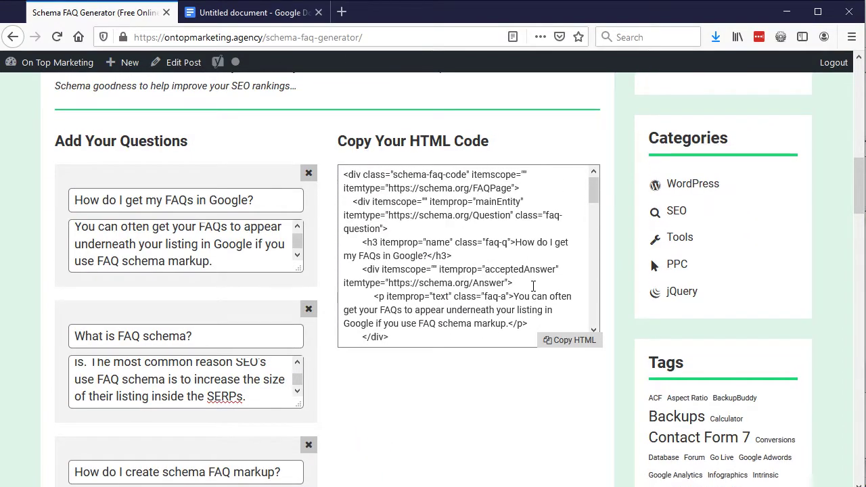
pyautogui.scroll(-10, 533, 287)
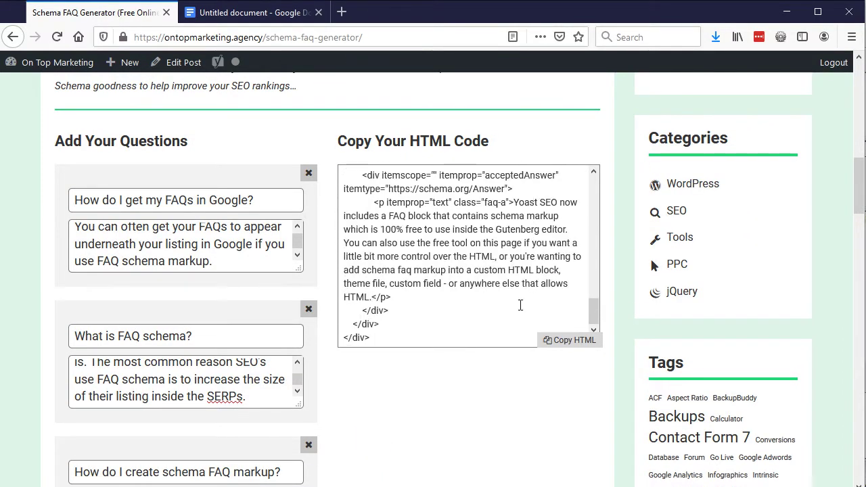
pyautogui.scroll(-5, 489, 299)
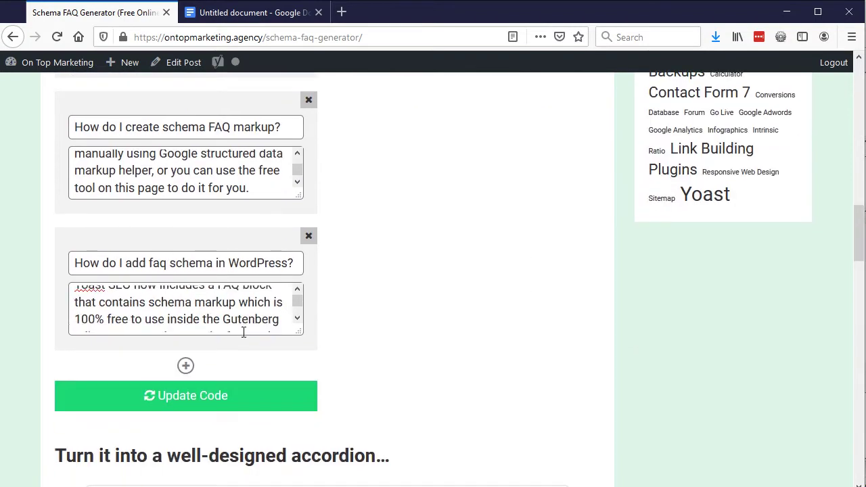
pyautogui.scroll(-2, 243, 332)
pyautogui.scroll(5, 325, 320)
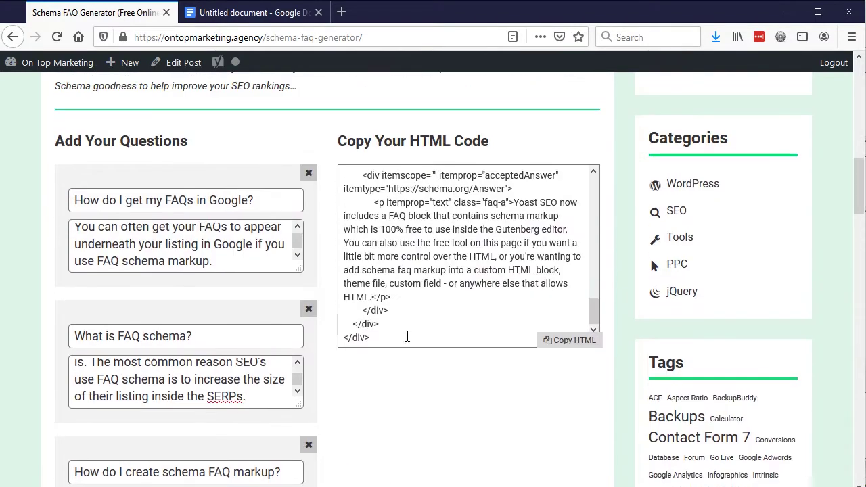
# Step: Copy the generated FAQ schema HTML
pyautogui.click(572, 347)
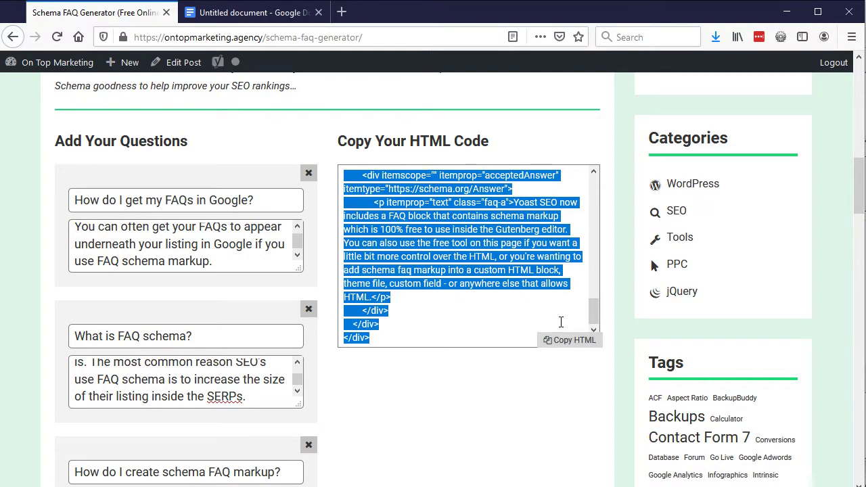
pyautogui.scroll(5, 520, 259)
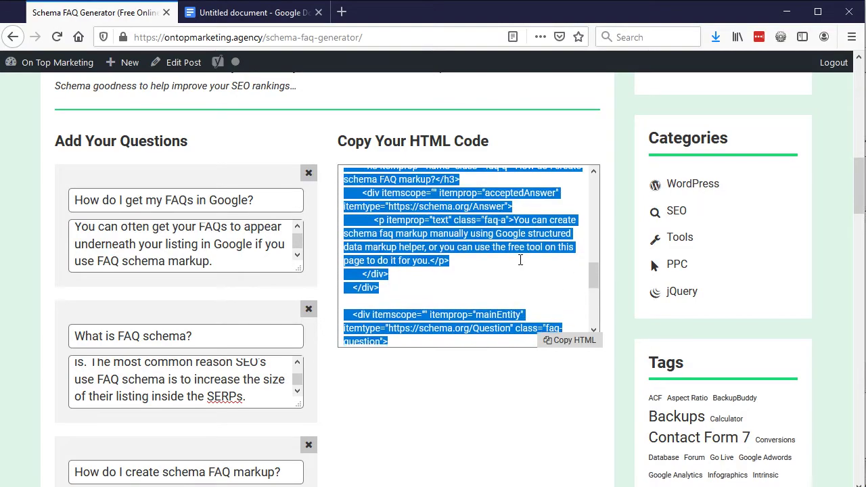
pyautogui.scroll(3, 521, 259)
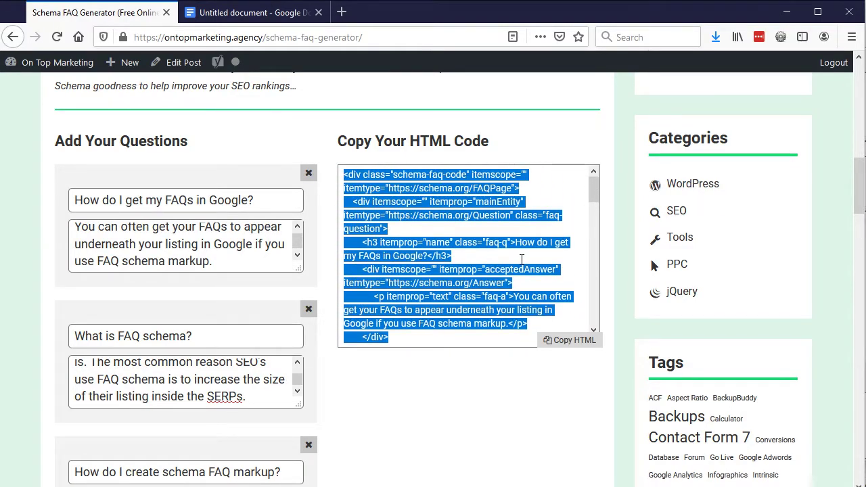
pyautogui.scroll(1, 521, 259)
pyautogui.scroll(-8, 520, 261)
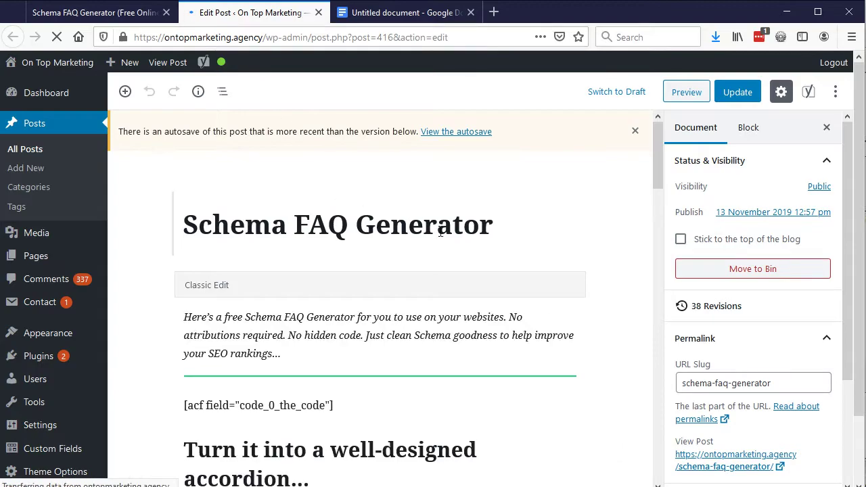
# Step: Select the accordion image in the post and delete it
pyautogui.scroll(-5, 440, 234)
pyautogui.scroll(2, 440, 233)
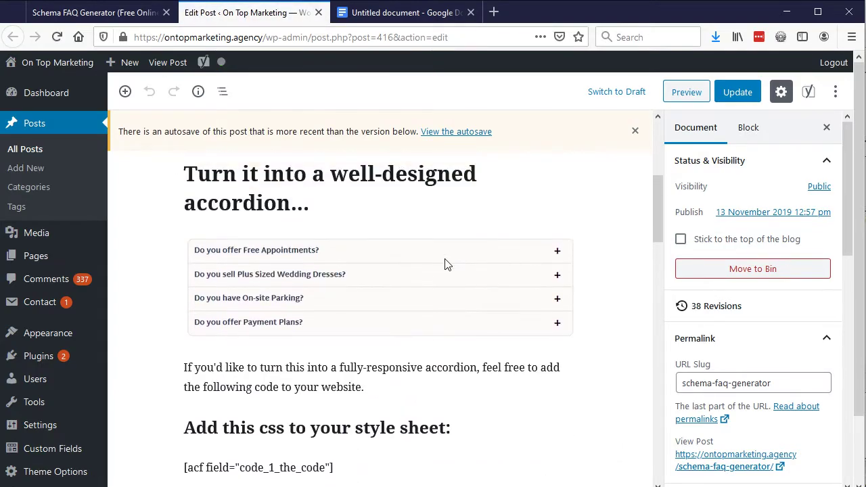
pyautogui.click(444, 264)
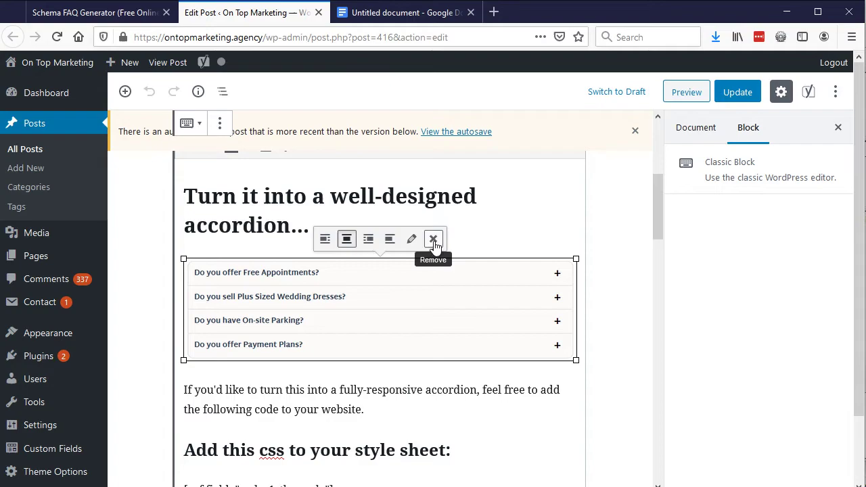
pyautogui.click(433, 240)
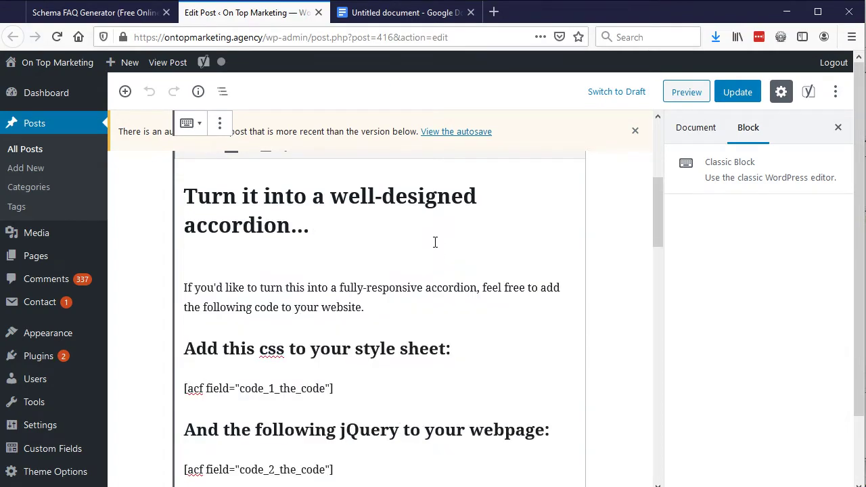
# Step: Convert the classic content block into separate blocks
pyautogui.rightClick(266, 260)
pyautogui.click(246, 263)
pyautogui.scroll(5, 336, 271)
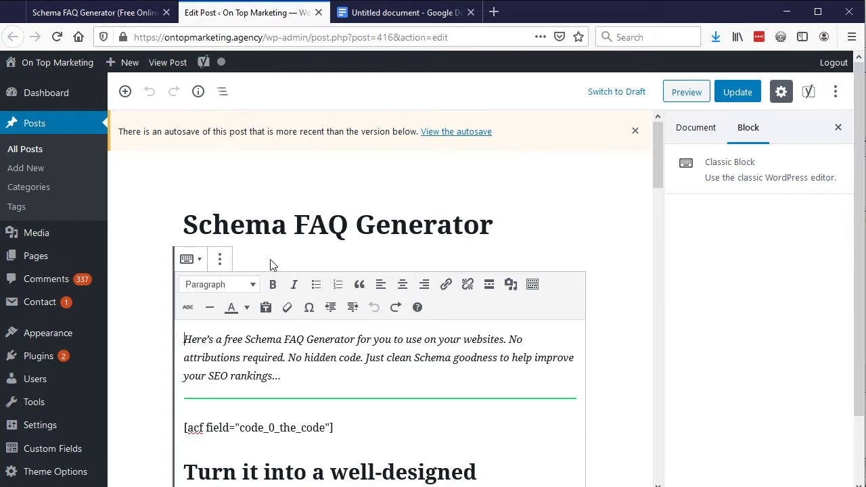
pyautogui.click(220, 260)
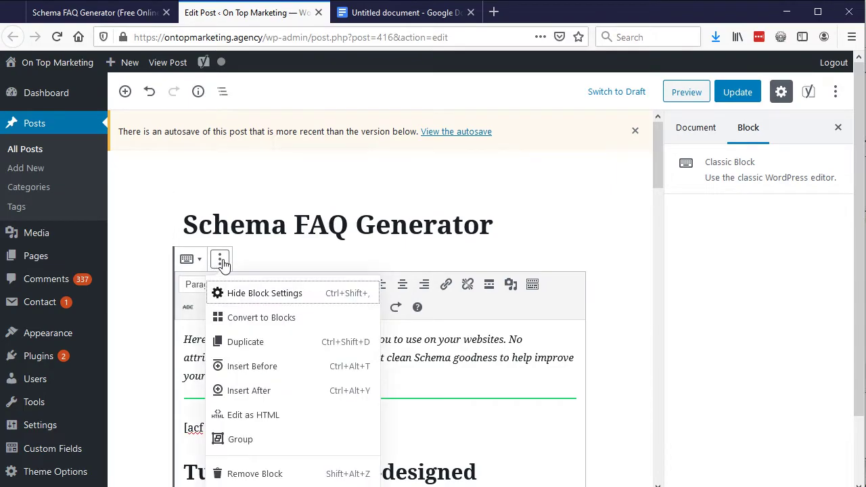
pyautogui.click(284, 317)
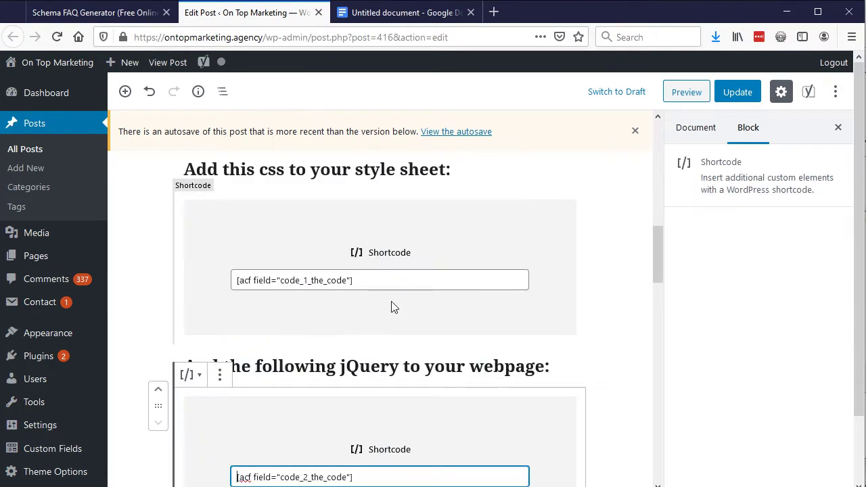
# Step: Select the accordion image block beneath the heading
pyautogui.scroll(-5, 391, 305)
pyautogui.scroll(2, 392, 306)
pyautogui.scroll(3, 395, 307)
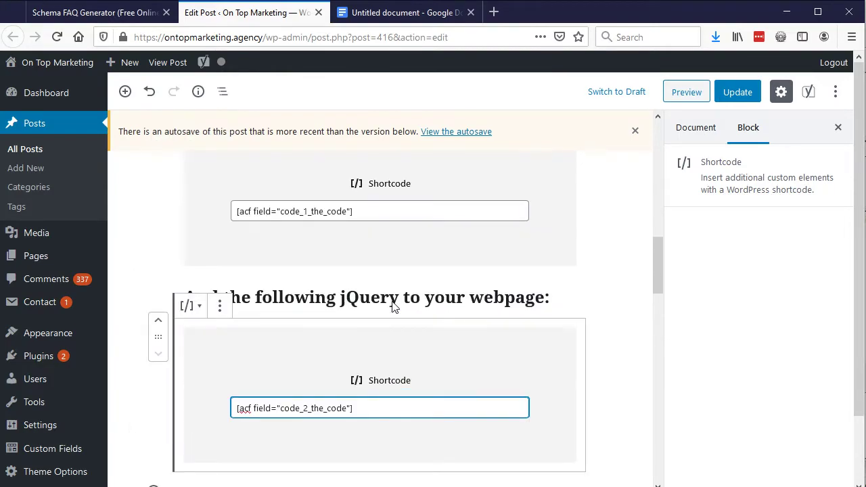
pyautogui.scroll(6, 437, 311)
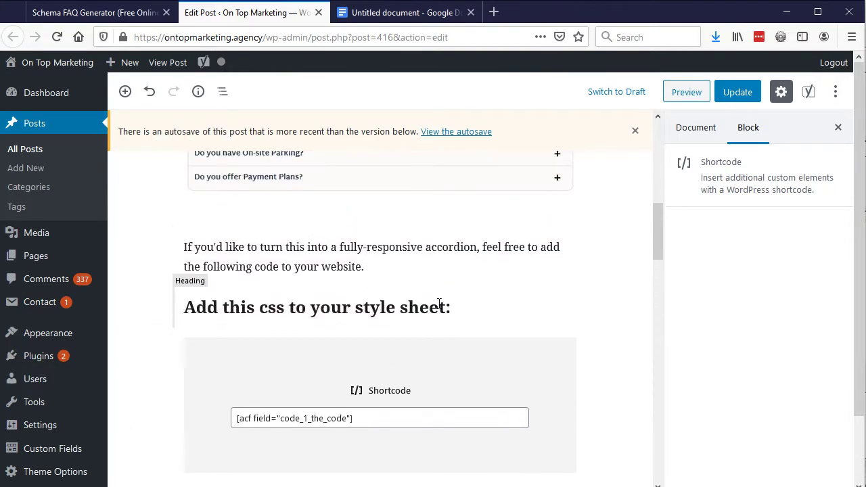
pyautogui.click(435, 328)
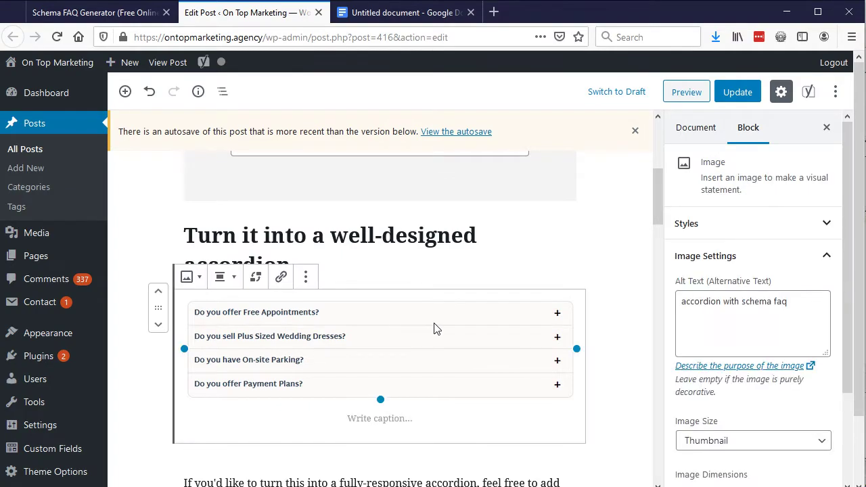
pyautogui.scroll(2, 436, 329)
pyautogui.scroll(2, 437, 328)
pyautogui.scroll(-6, 437, 329)
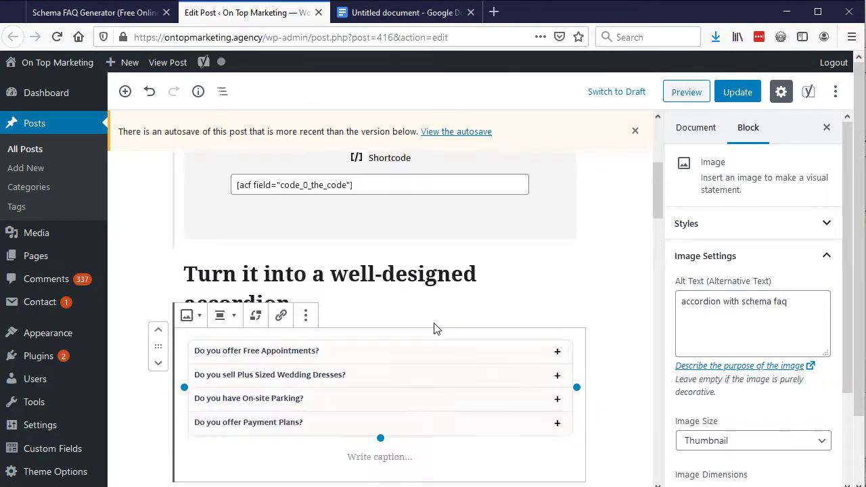
pyautogui.scroll(2, 437, 328)
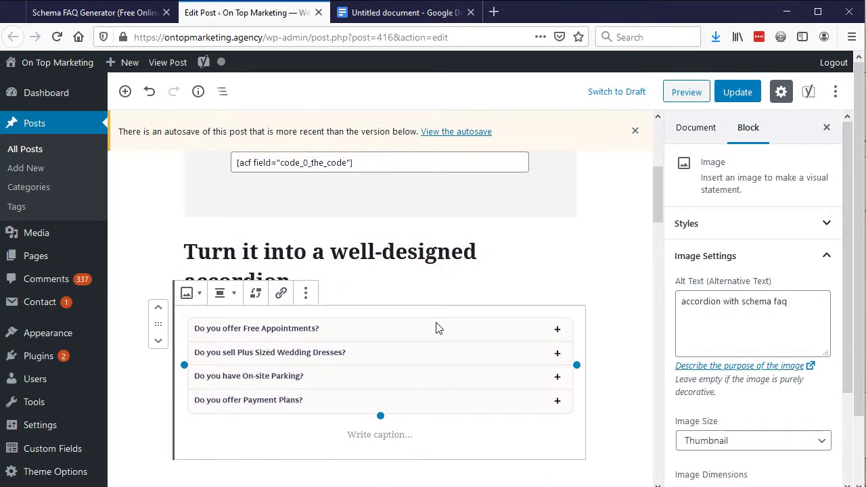
pyautogui.scroll(2, 437, 329)
pyautogui.scroll(-2, 434, 329)
# Step: Insert a Custom HTML block below the accordion heading holding the pasted schema code
pyautogui.scroll(2, 426, 337)
pyautogui.click(426, 336)
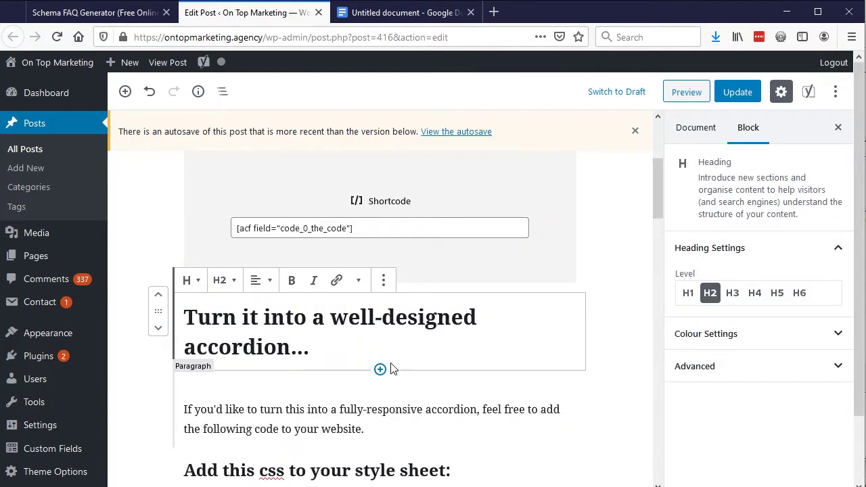
pyautogui.click(380, 369)
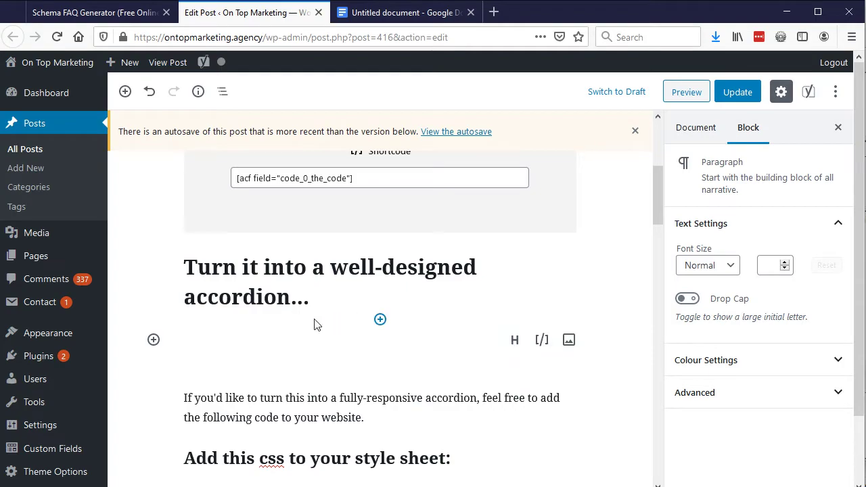
pyautogui.click(153, 340)
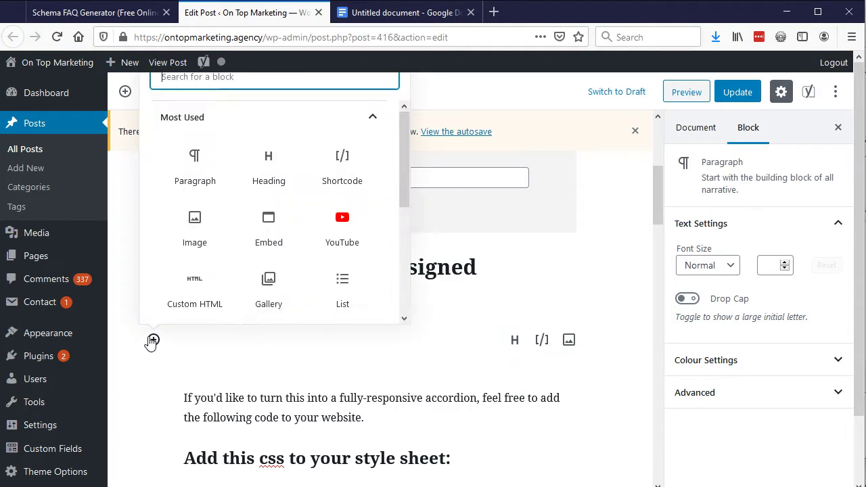
pyautogui.click(220, 301)
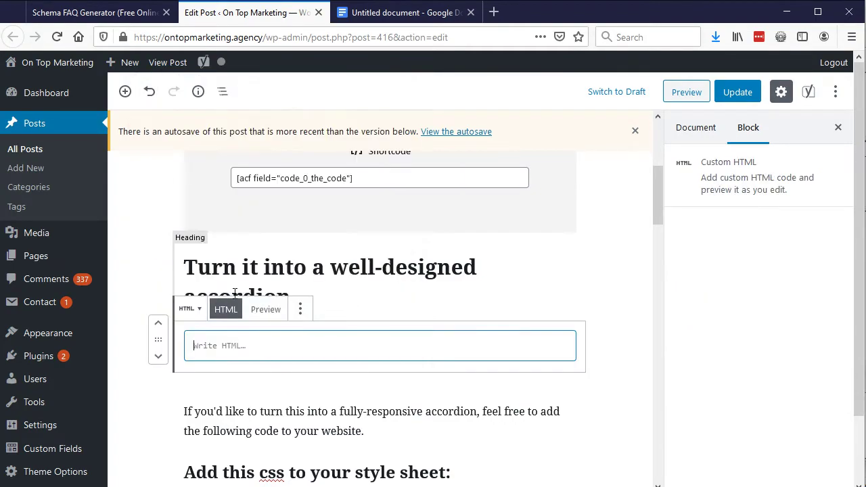
pyautogui.hotkey('ctrl', 'v')
# Step: Update the post to save the new HTML block
pyautogui.scroll(-5, 485, 434)
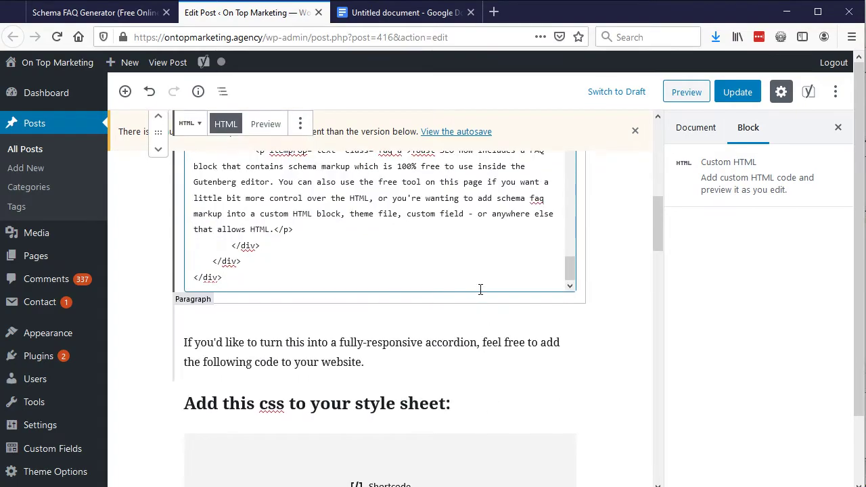
pyautogui.scroll(5, 480, 290)
pyautogui.scroll(6, 524, 263)
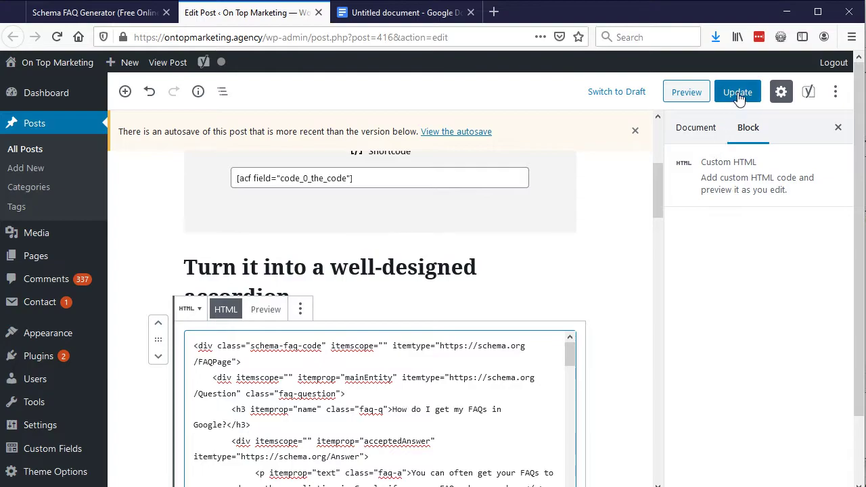
pyautogui.click(736, 92)
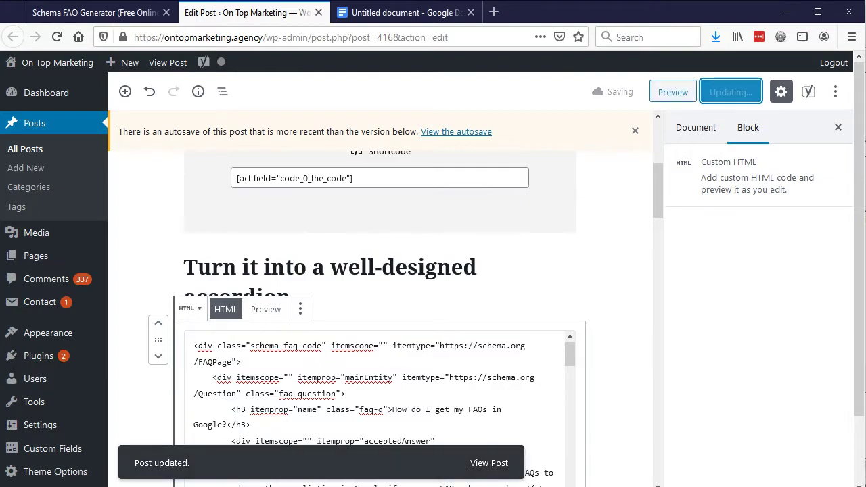
# Step: View the updated post live and check the rendered FAQ questions and answers
pyautogui.click(619, 484)
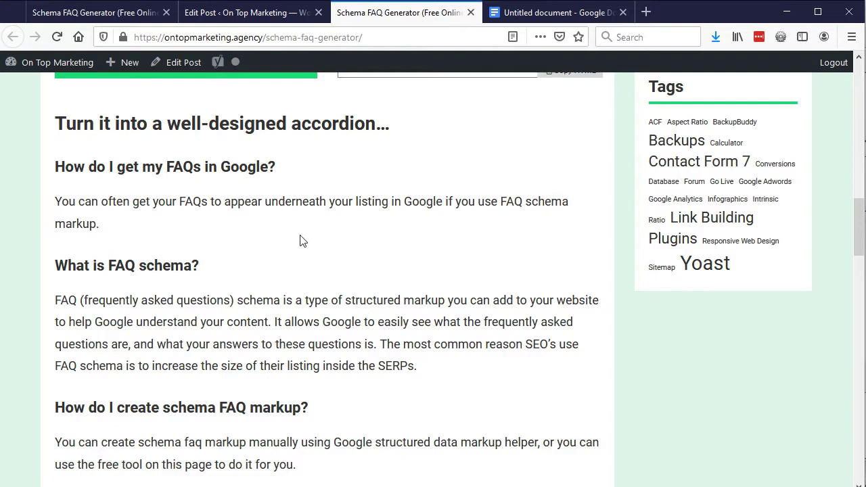
pyautogui.moveTo(232, 167); pyautogui.dragTo(303, 326)
pyautogui.scroll(-3, 255, 316)
pyautogui.scroll(-3, 280, 301)
pyautogui.scroll(-2, 305, 313)
pyautogui.scroll(-2, 302, 329)
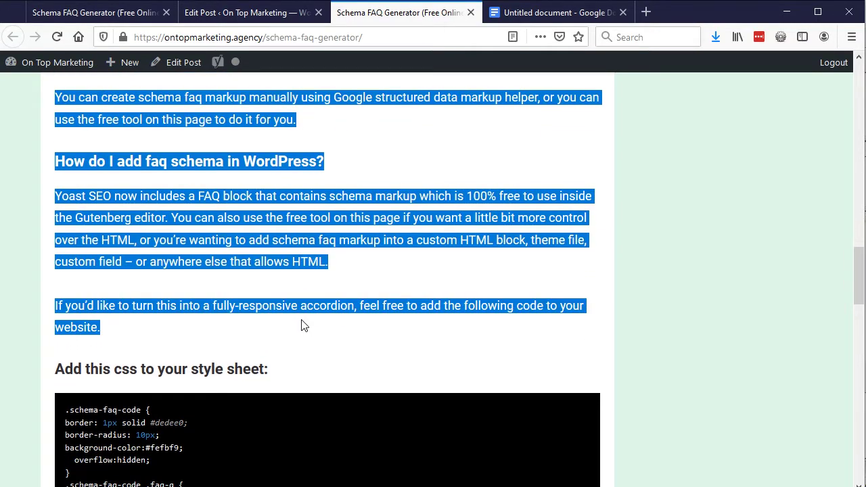
pyautogui.click(805, 427)
pyautogui.scroll(-2, 804, 427)
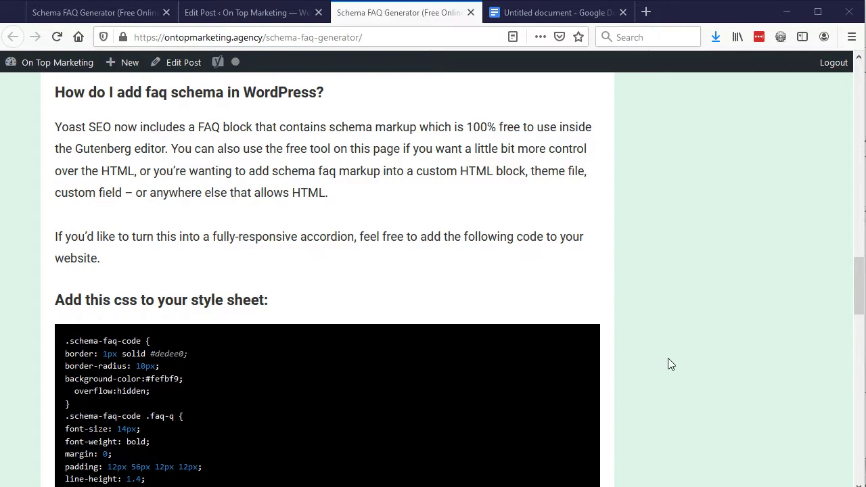
pyautogui.scroll(-2, 456, 360)
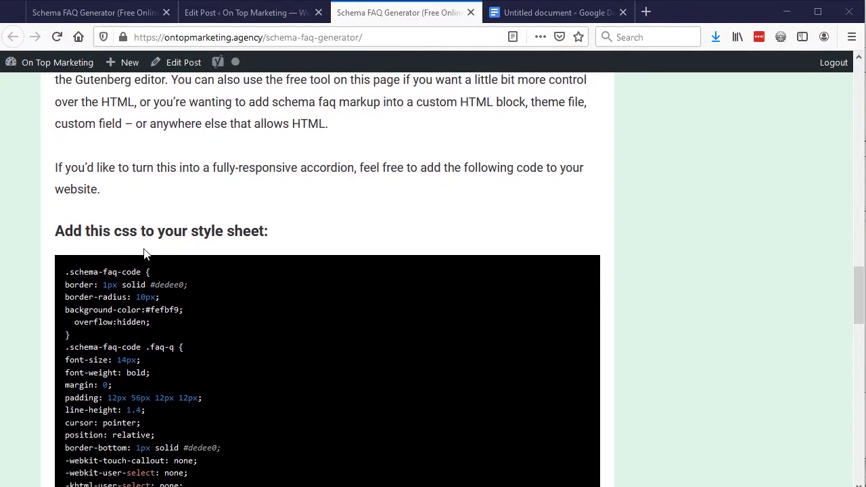
pyautogui.scroll(-2, 151, 253)
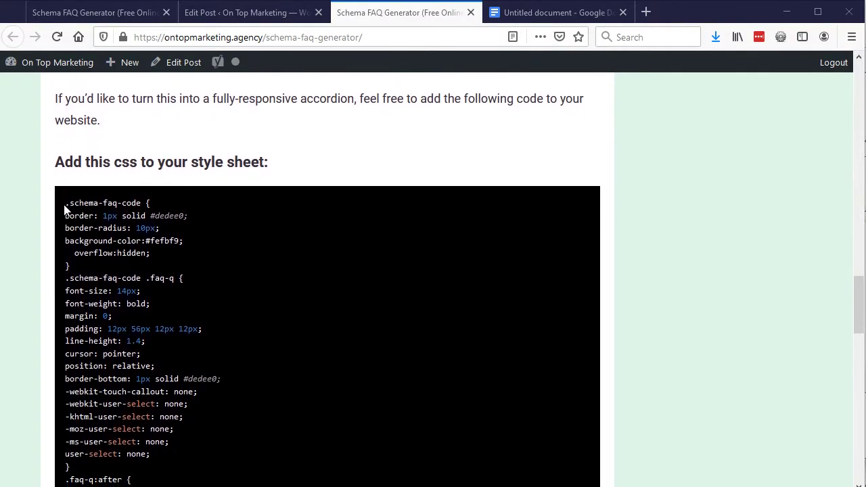
# Step: Copy the entire accordion CSS block from the page
pyautogui.moveTo(65, 211); pyautogui.dragTo(80, 364)
pyautogui.scroll(-12, 116, 242)
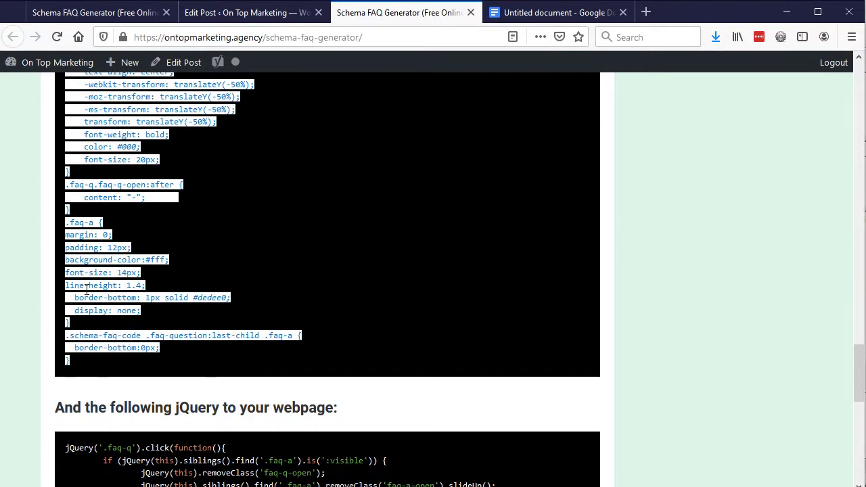
pyautogui.rightClick(86, 284)
pyautogui.click(102, 293)
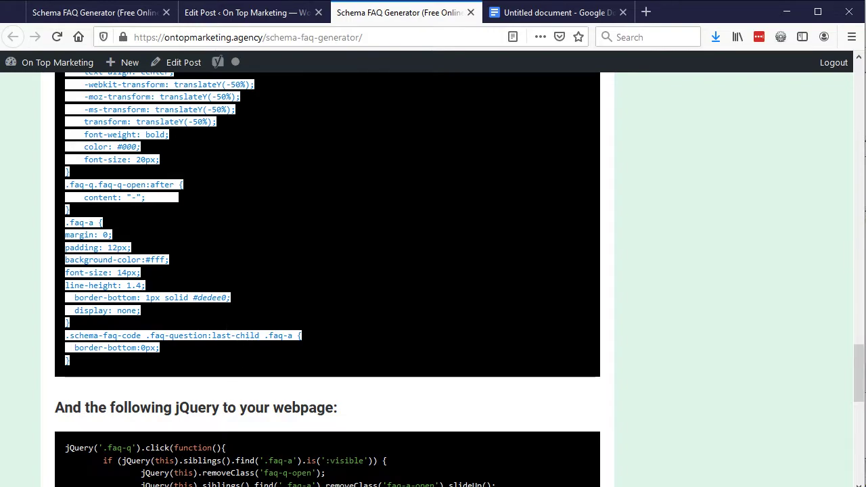
# Step: Open the server's style.css in the text editor using FileZilla's View/Edit
pyautogui.moveTo(179, 486)
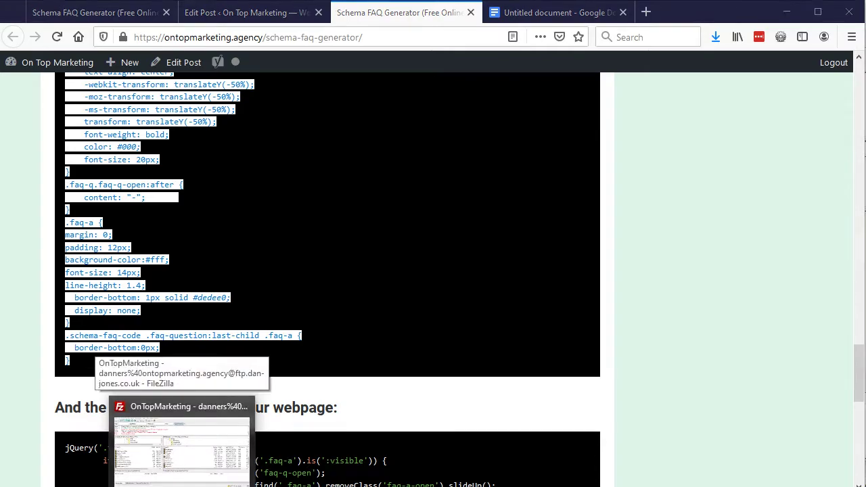
pyautogui.click(223, 473)
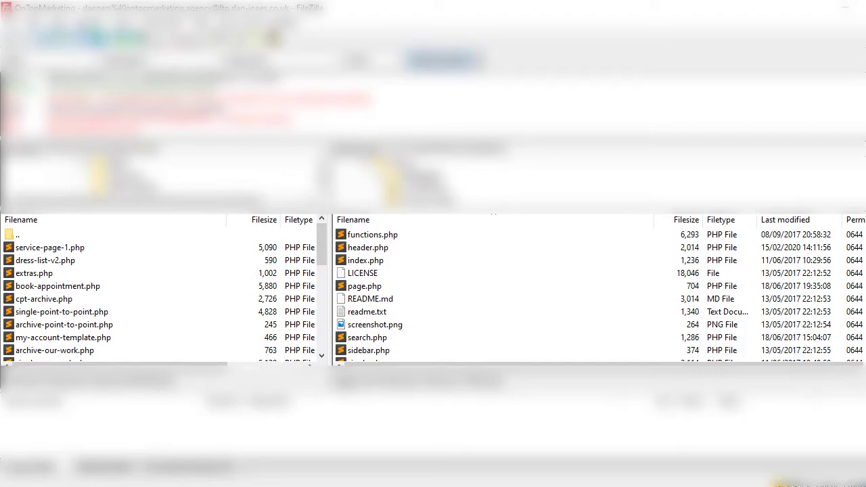
pyautogui.scroll(3, 432, 318)
pyautogui.scroll(-3, 433, 318)
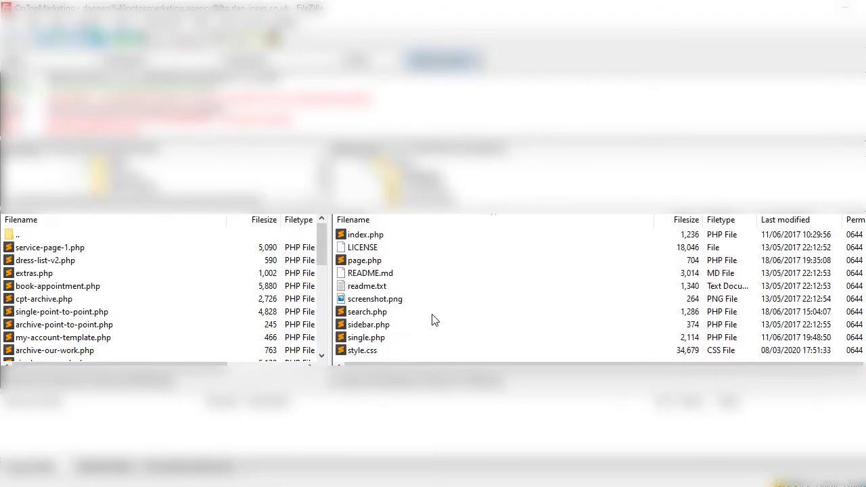
pyautogui.rightClick(365, 351)
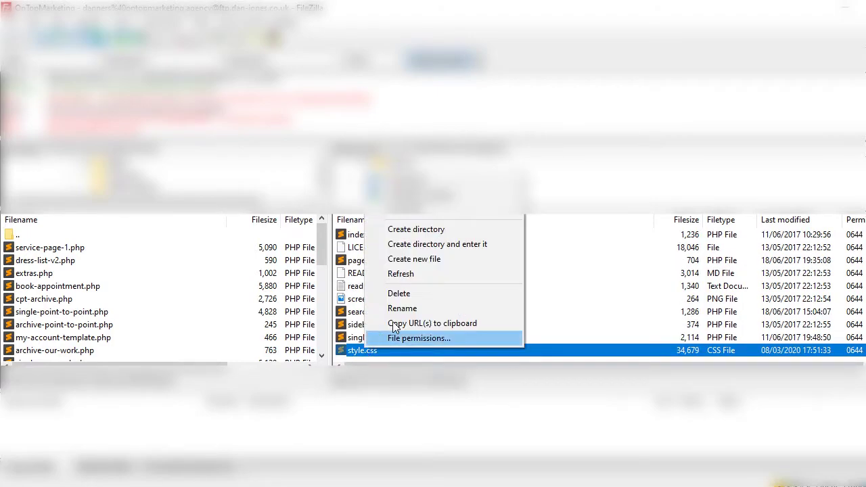
pyautogui.click(443, 212)
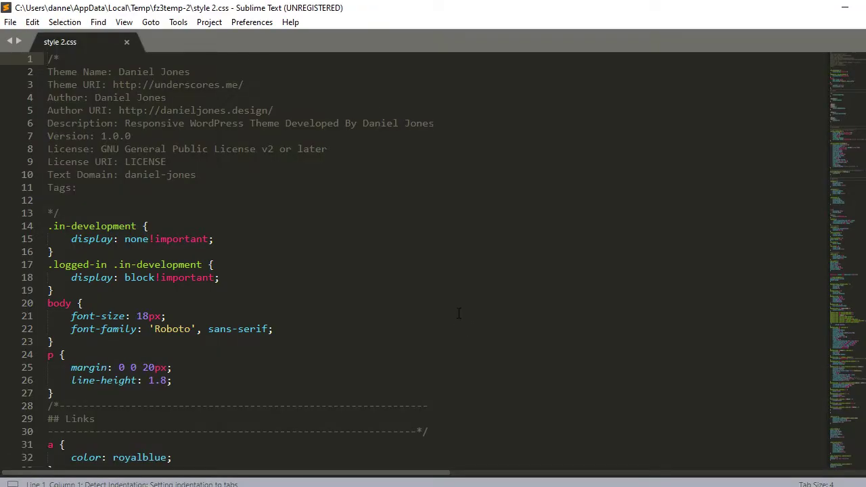
# Step: Paste the accordion CSS below the header comment, save style.css, and upload it to the server
pyautogui.scroll(-12, 514, 308)
pyautogui.scroll(4, 575, 303)
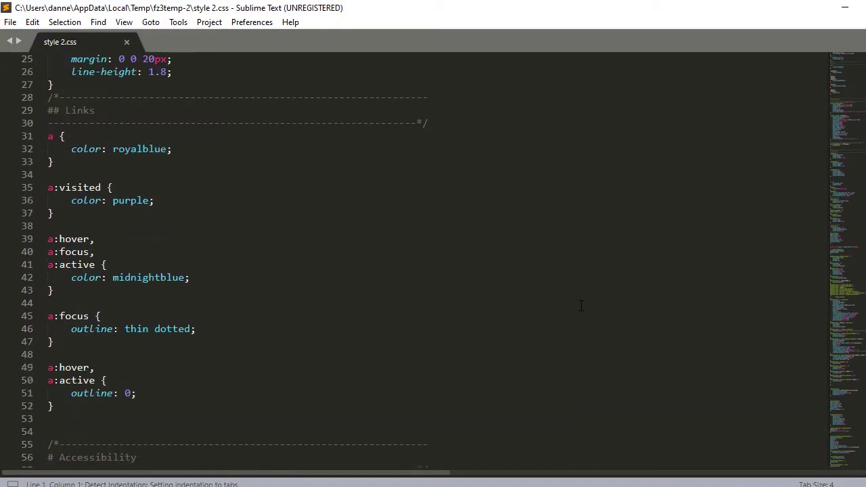
pyautogui.scroll(6, 580, 306)
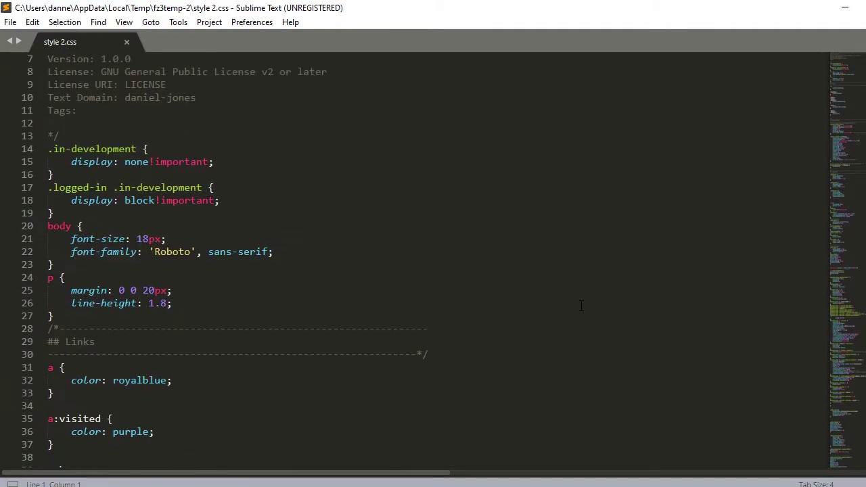
pyautogui.click(131, 132)
pyautogui.press('Return')
pyautogui.press('Return')
pyautogui.press('Return')
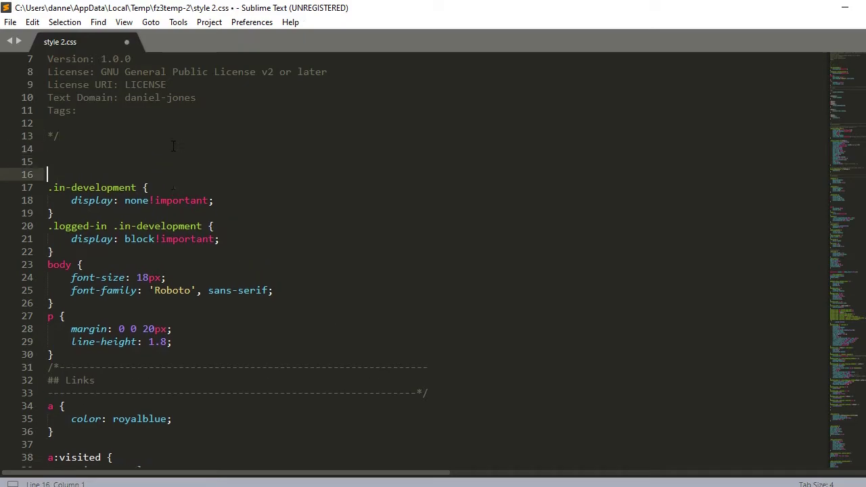
pyautogui.press('Up')
pyautogui.press('Return')
pyautogui.press('Up')
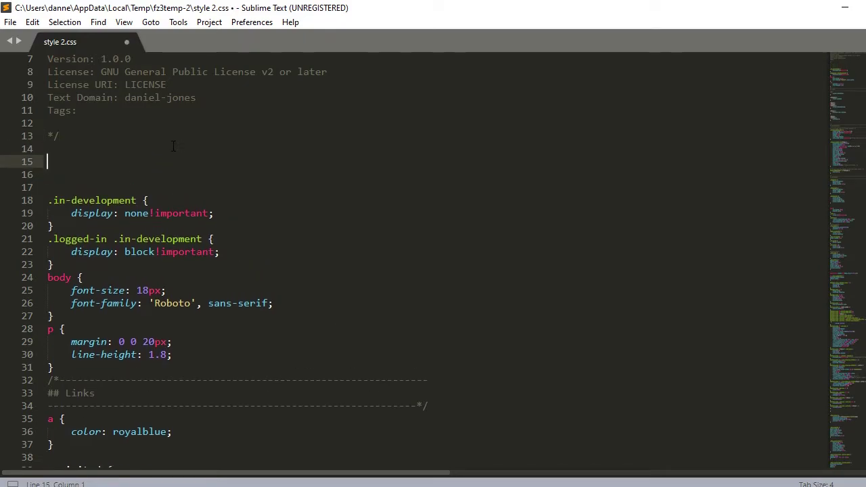
pyautogui.hotkey('ctrl', 'v')
pyautogui.hotkey('ctrl', 's')
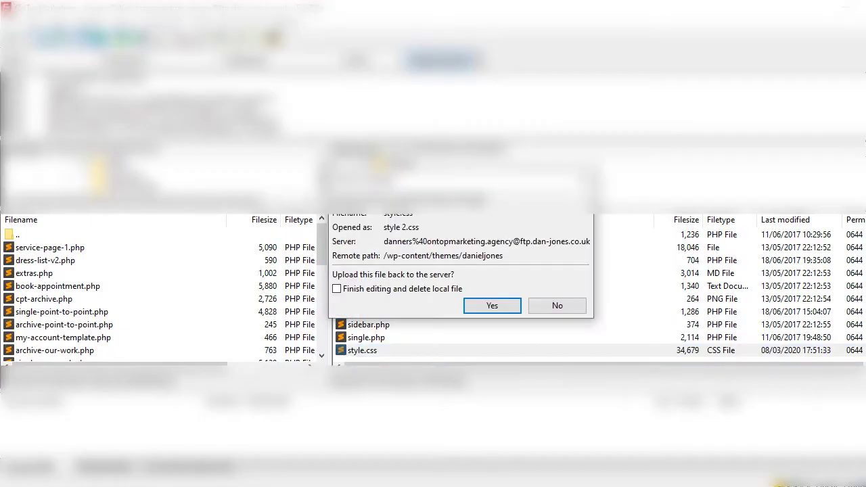
pyautogui.click(490, 305)
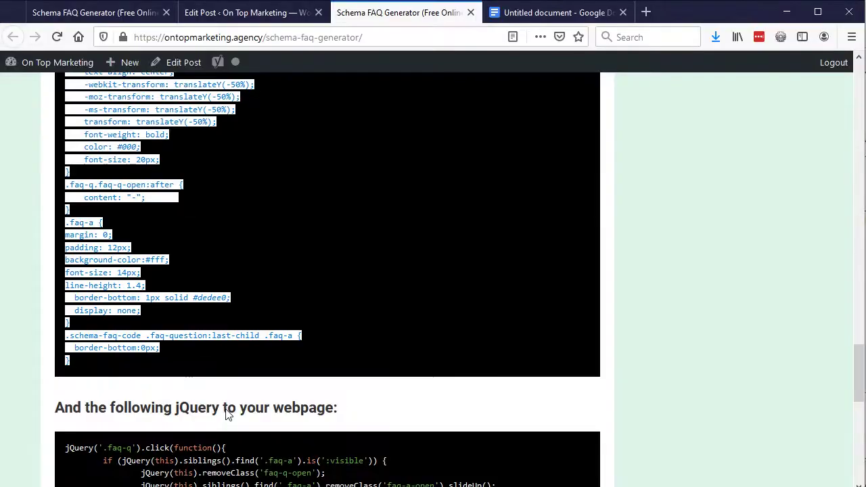
# Step: Reload the FAQ page and copy the complete jQuery code block
pyautogui.scroll(15, 311, 288)
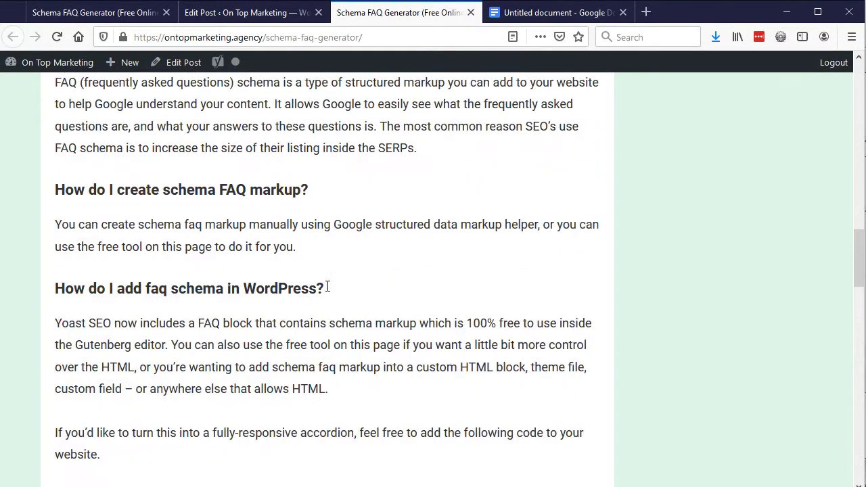
pyautogui.press('F5')
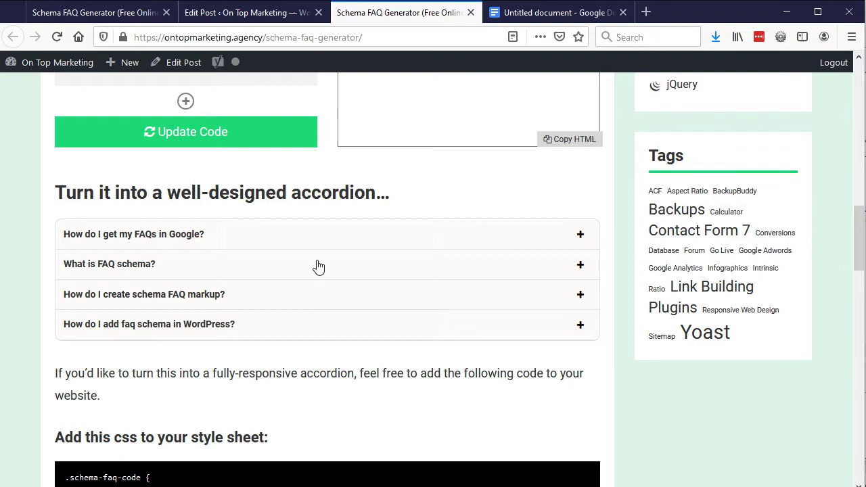
pyautogui.scroll(-4, 393, 265)
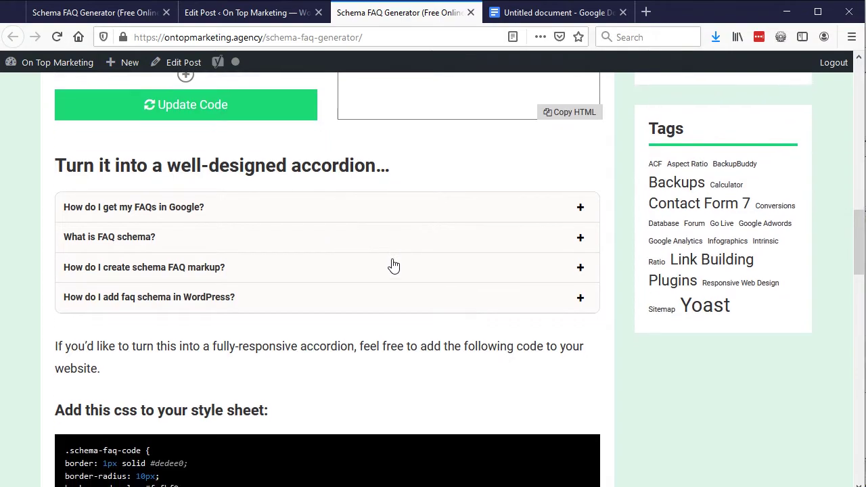
pyautogui.scroll(-11, 393, 266)
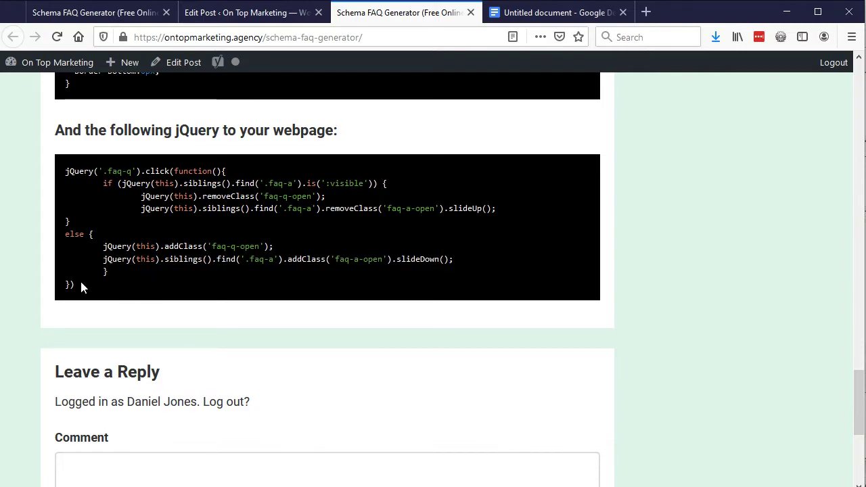
pyautogui.moveTo(80, 285); pyautogui.dragTo(64, 175)
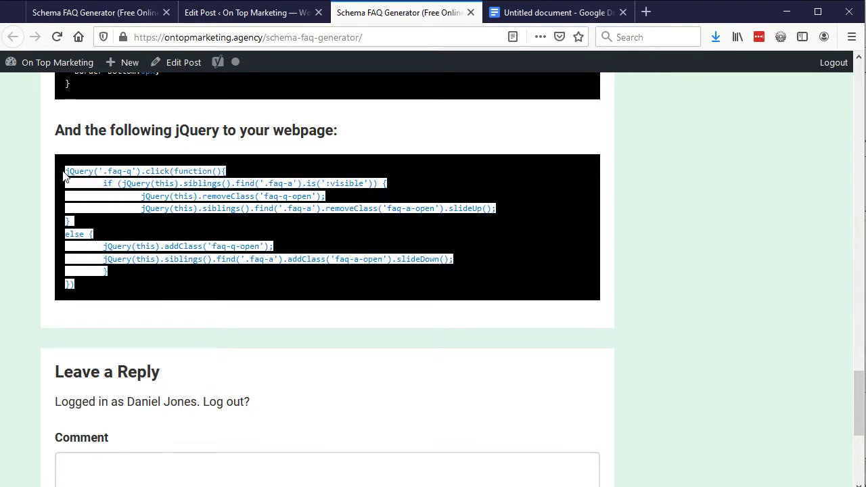
pyautogui.rightClick(97, 177)
pyautogui.click(108, 186)
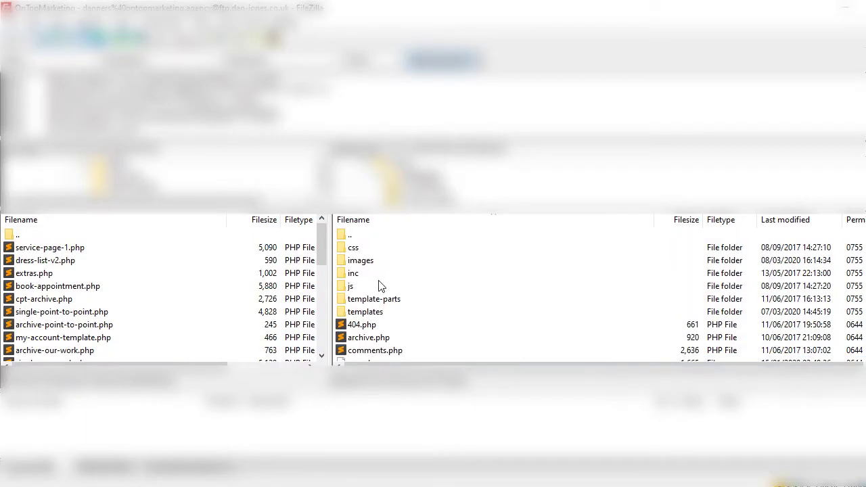
# Step: Open the server's js folder and open template.js for local editing
pyautogui.click(380, 286)
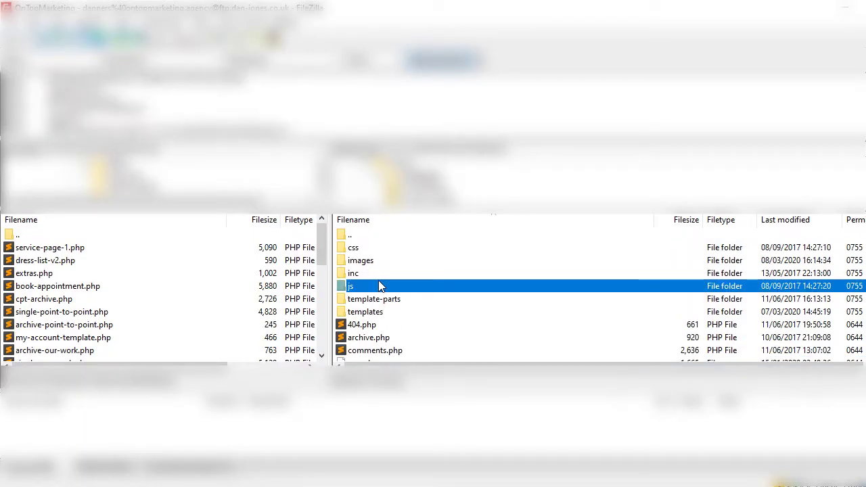
pyautogui.doubleClick(378, 286)
pyautogui.rightClick(380, 286)
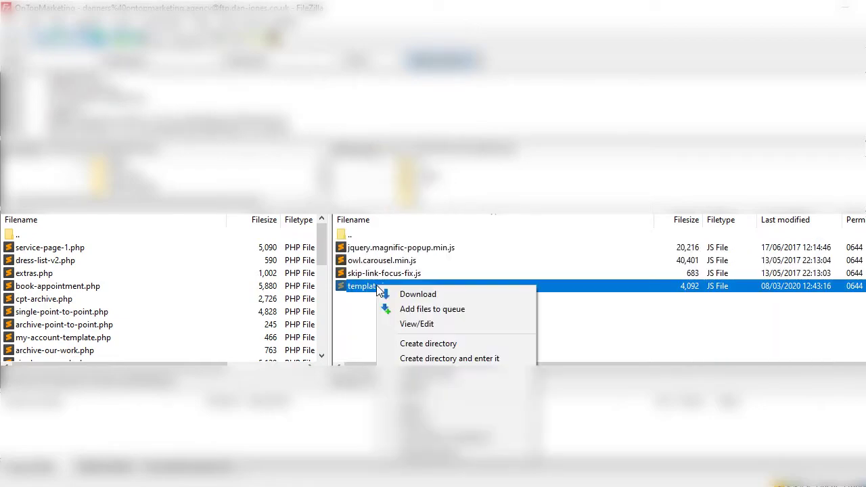
pyautogui.click(398, 325)
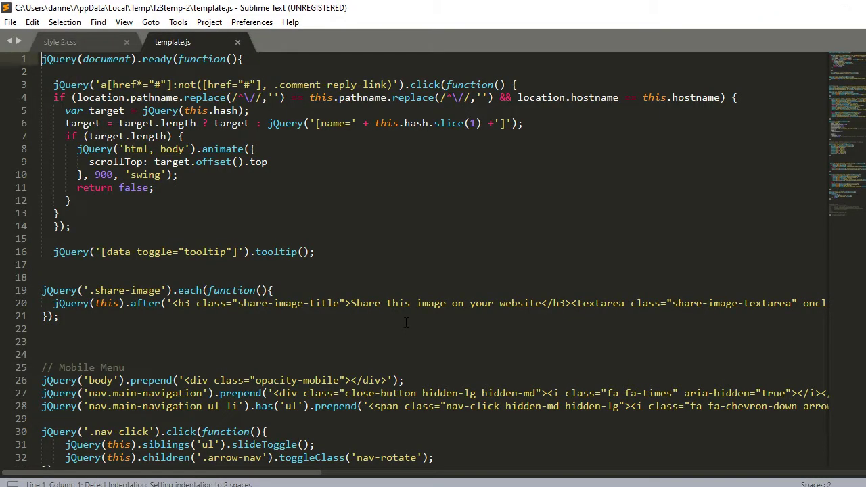
# Step: Paste the .faq-q click-toggle handler after line 1, save, and upload template.js to the server
pyautogui.click(285, 60)
pyautogui.press('Return')
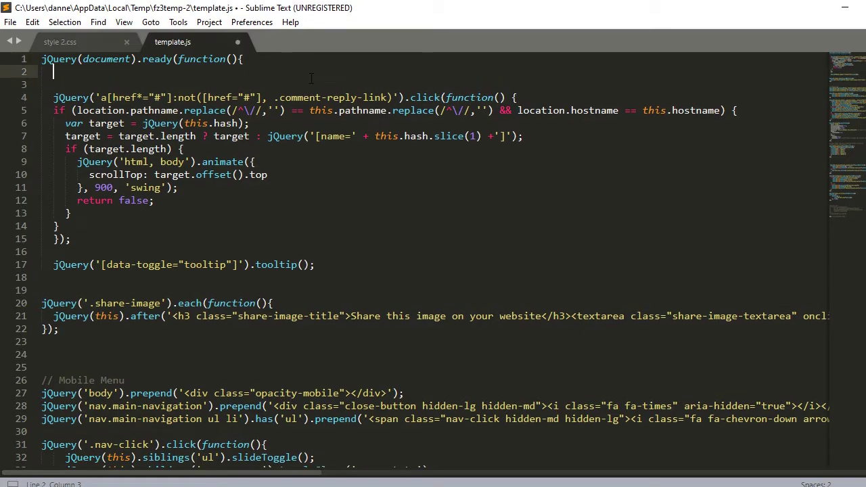
pyautogui.press('Return')
pyautogui.press('Return')
pyautogui.press('Up')
pyautogui.hotkey('ctrl', 'v')
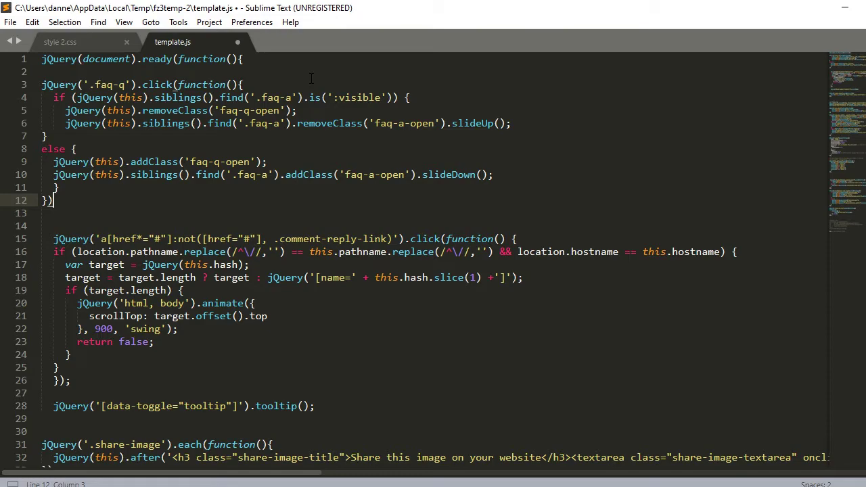
pyautogui.hotkey('ctrl', 's')
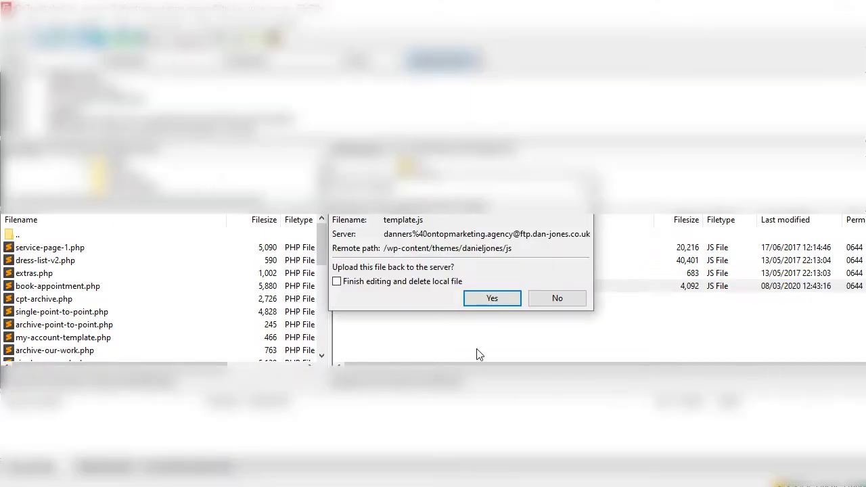
pyautogui.click(491, 299)
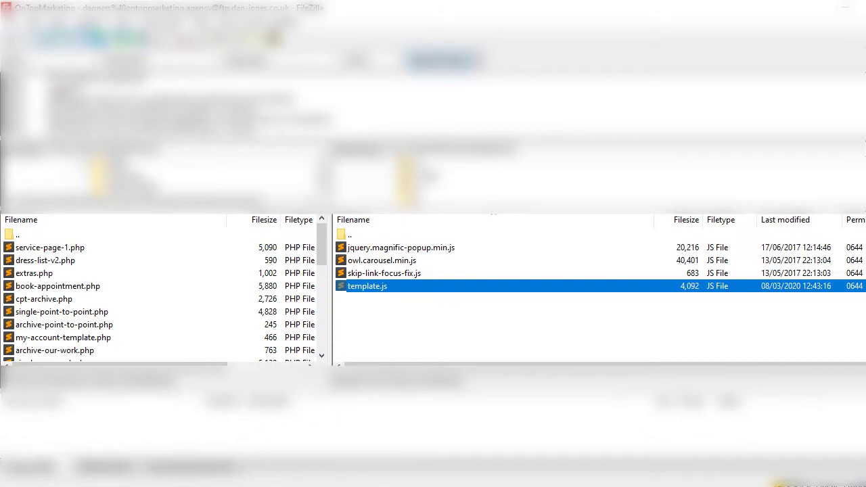
# Step: Return to Firefox and reload the Schema FAQ Generator page to load the new script
pyautogui.click(227, 483)
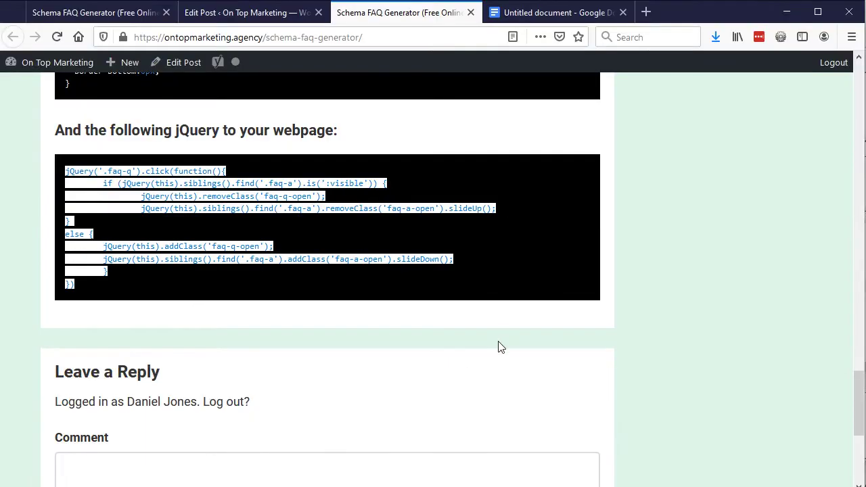
pyautogui.scroll(2, 500, 344)
pyautogui.scroll(15, 505, 339)
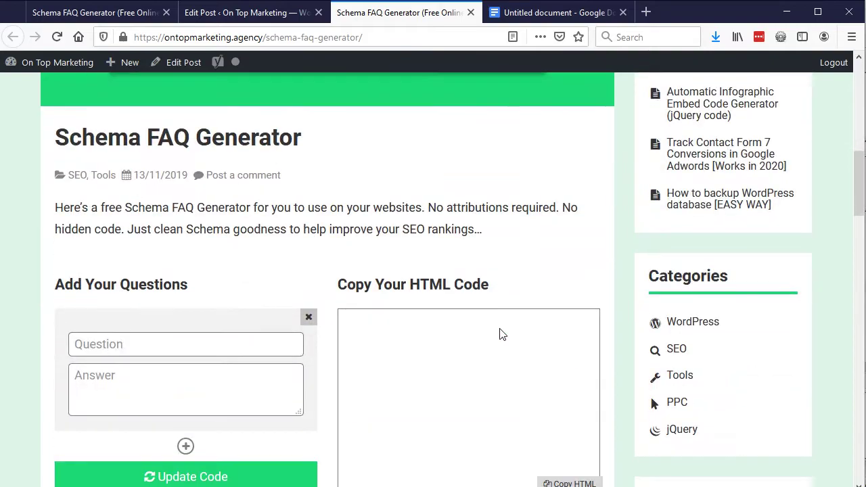
pyautogui.scroll(-5, 498, 332)
pyautogui.press('F5')
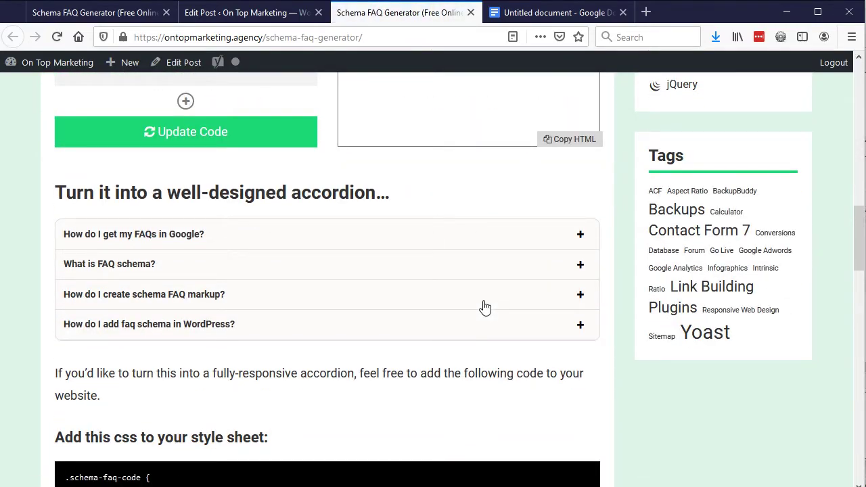
# Step: Expand and collapse 'How do I create schema FAQ markup?' several times to test it
pyautogui.click(485, 307)
pyautogui.click(485, 305)
pyautogui.click(484, 305)
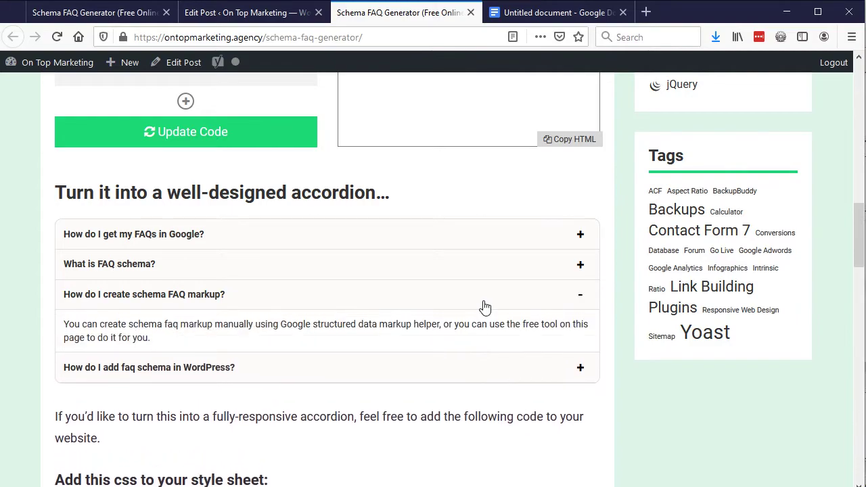
pyautogui.click(484, 306)
pyautogui.click(583, 300)
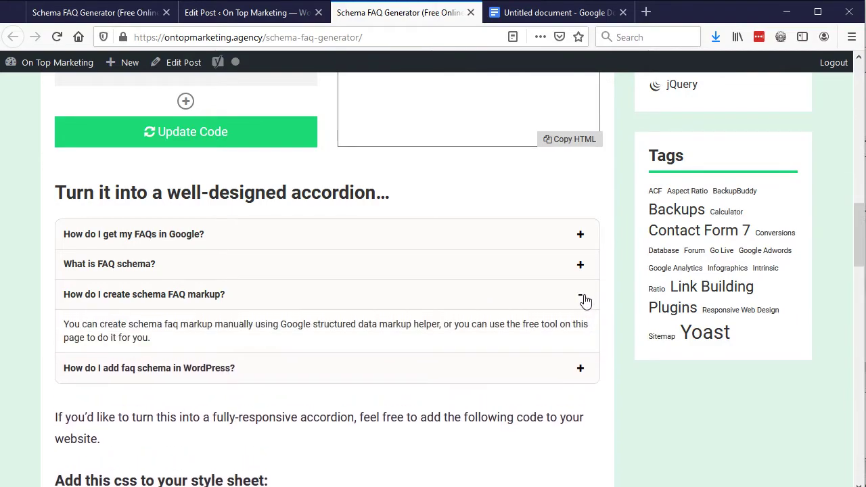
pyautogui.click(584, 300)
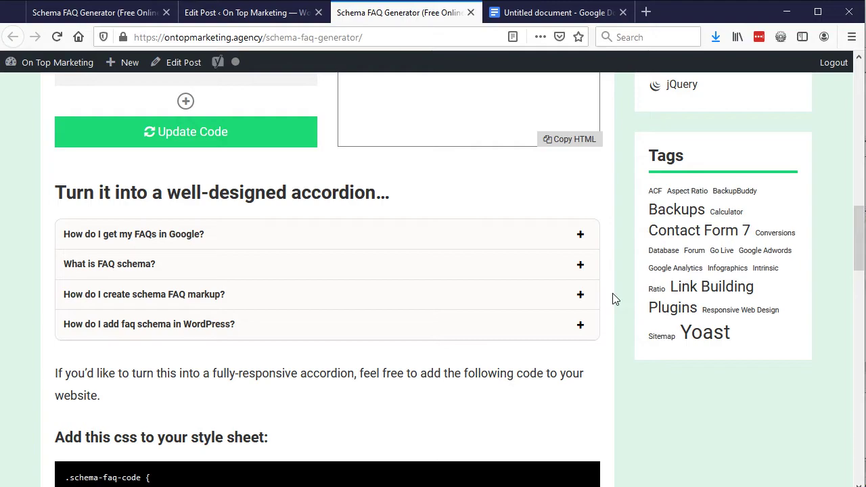
pyautogui.rightClick(613, 299)
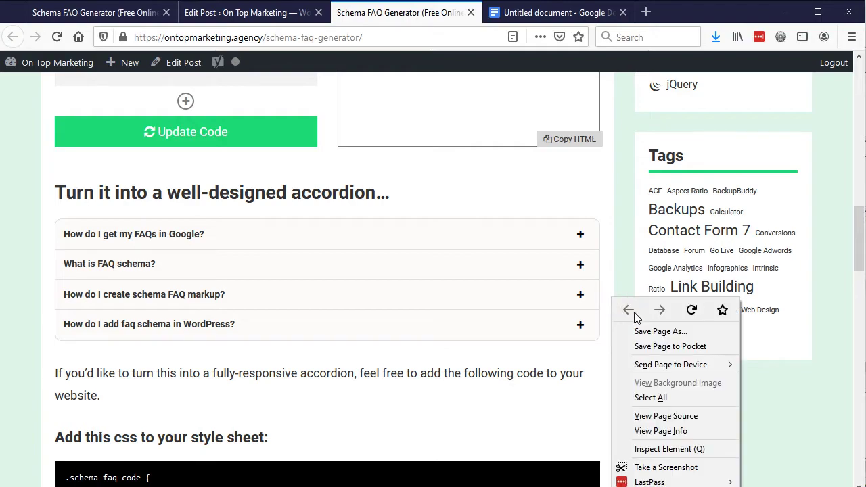
# Step: Switch Firefox to the Galaxy S9 responsive preview at 360×740 with the devtools panel closed
pyautogui.click(700, 457)
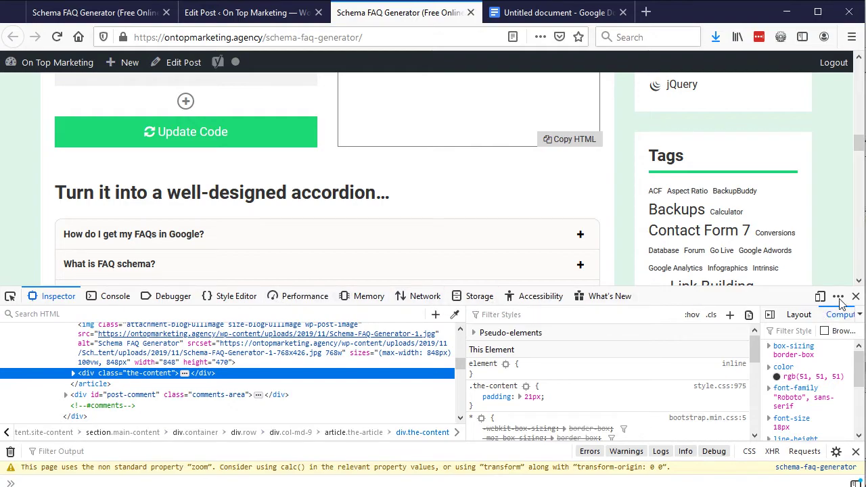
pyautogui.click(820, 297)
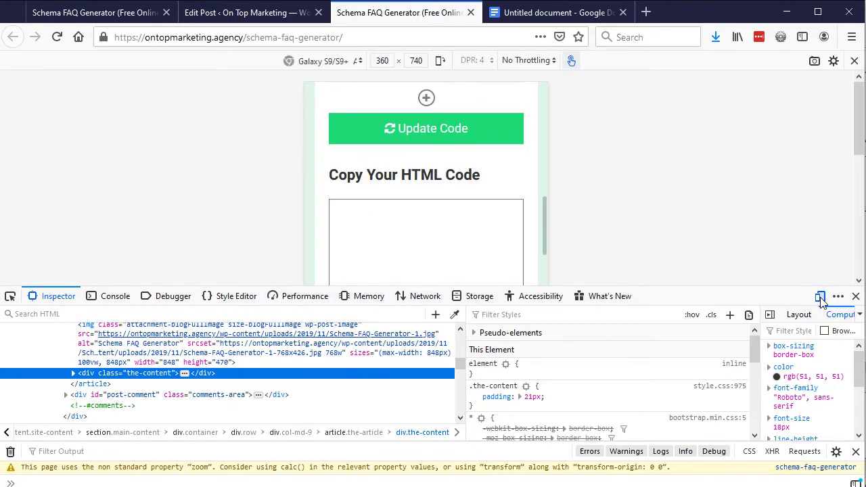
pyautogui.click(855, 297)
# Step: Expand and collapse the FAQ question in the mobile view
pyautogui.scroll(-5, 458, 199)
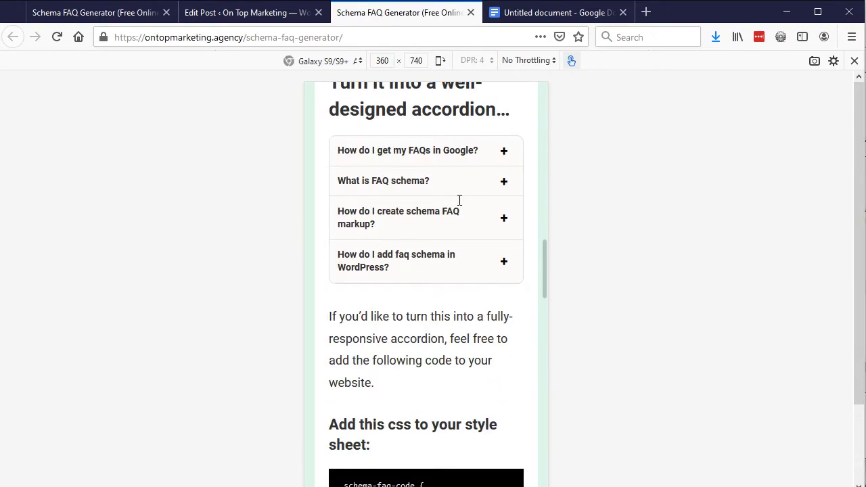
pyautogui.click(506, 222)
pyautogui.click(505, 222)
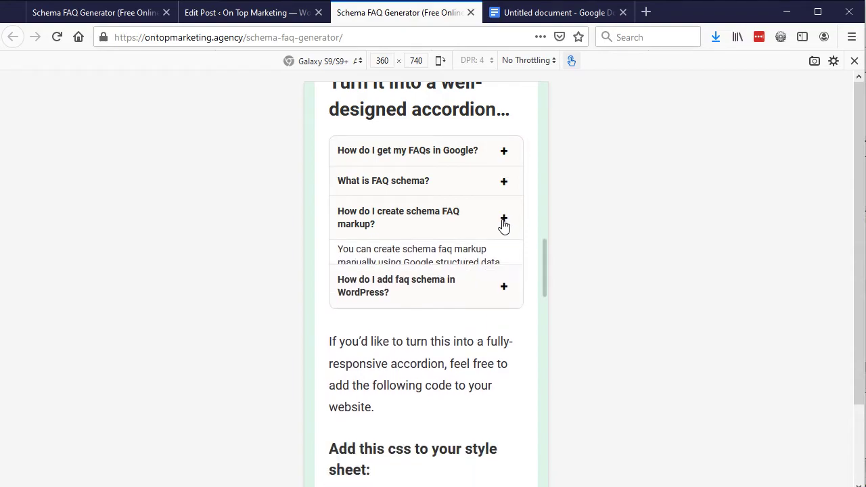